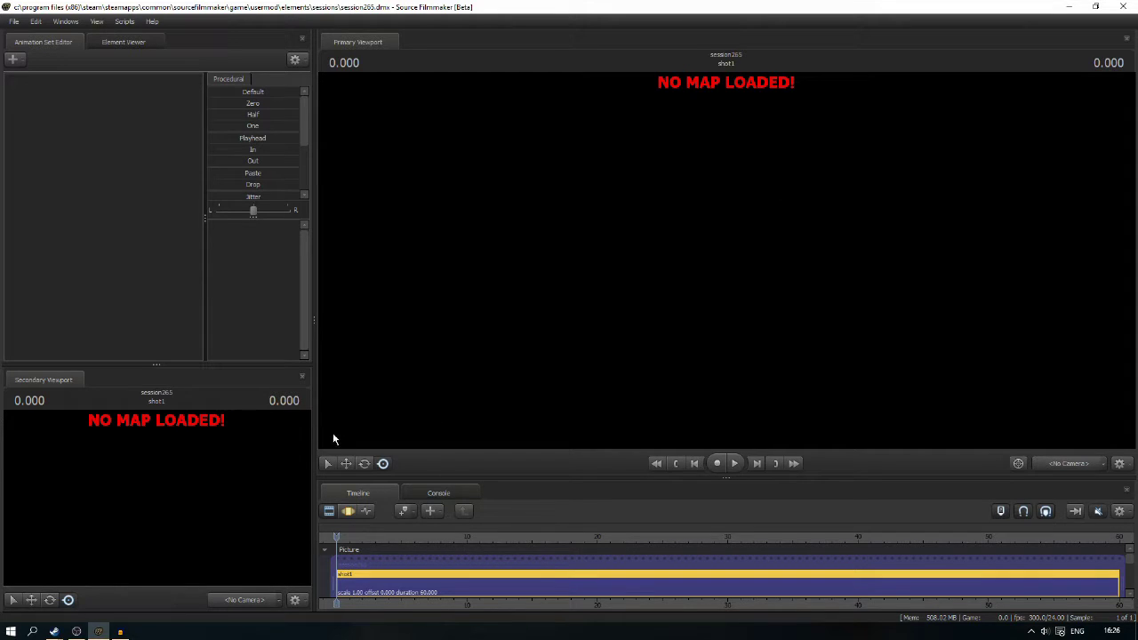
pyautogui.moveTo(55, 632)
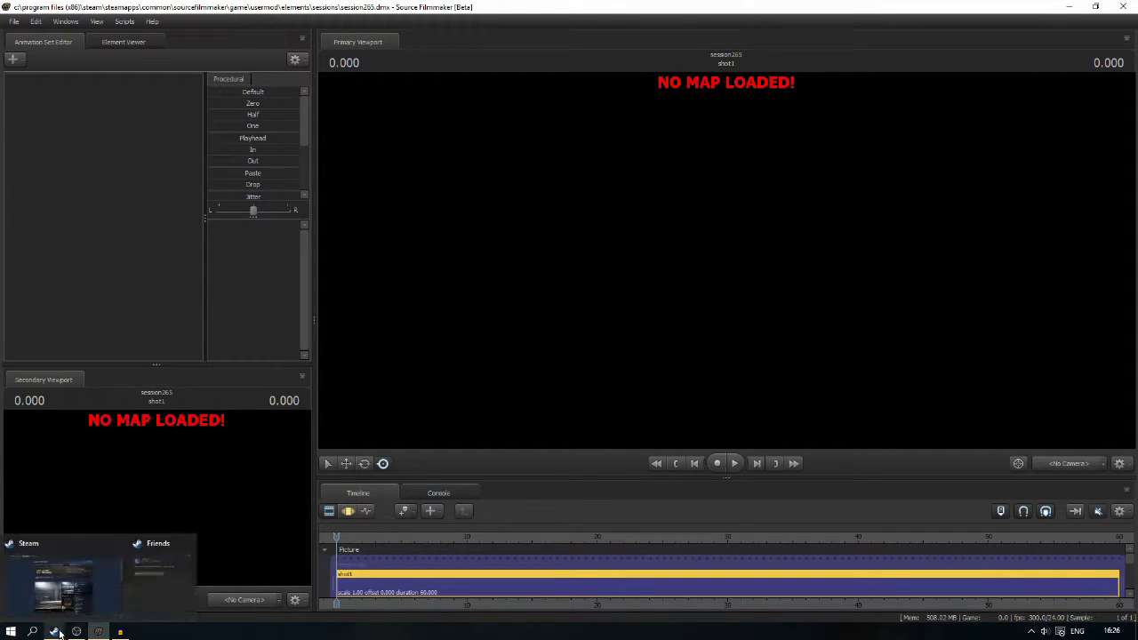
pyautogui.click(68, 586)
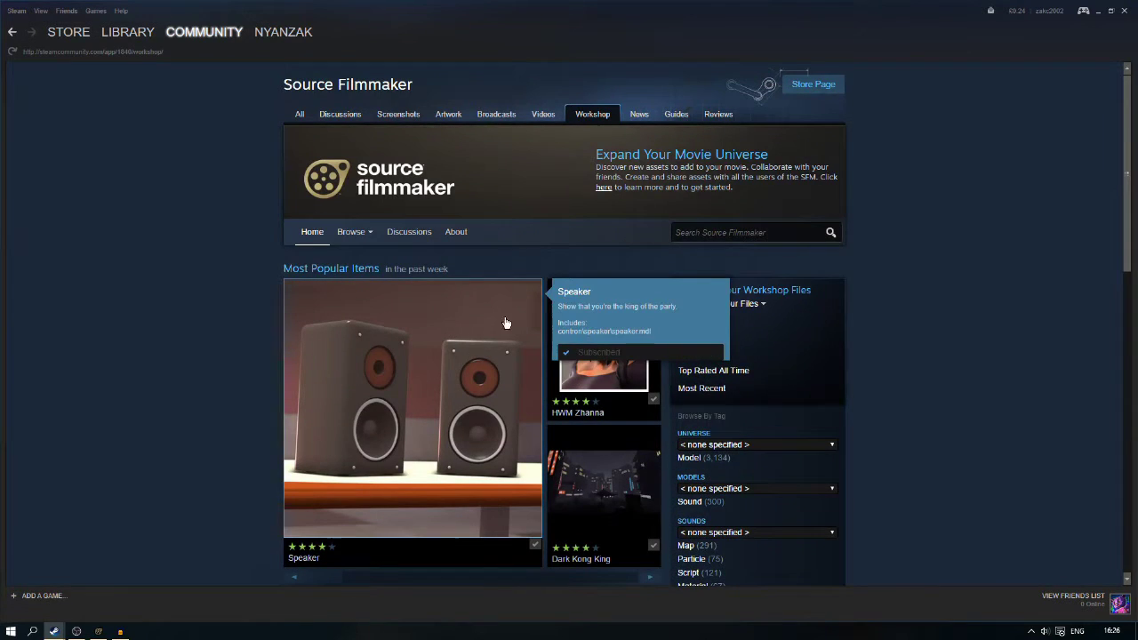
pyautogui.click(747, 232)
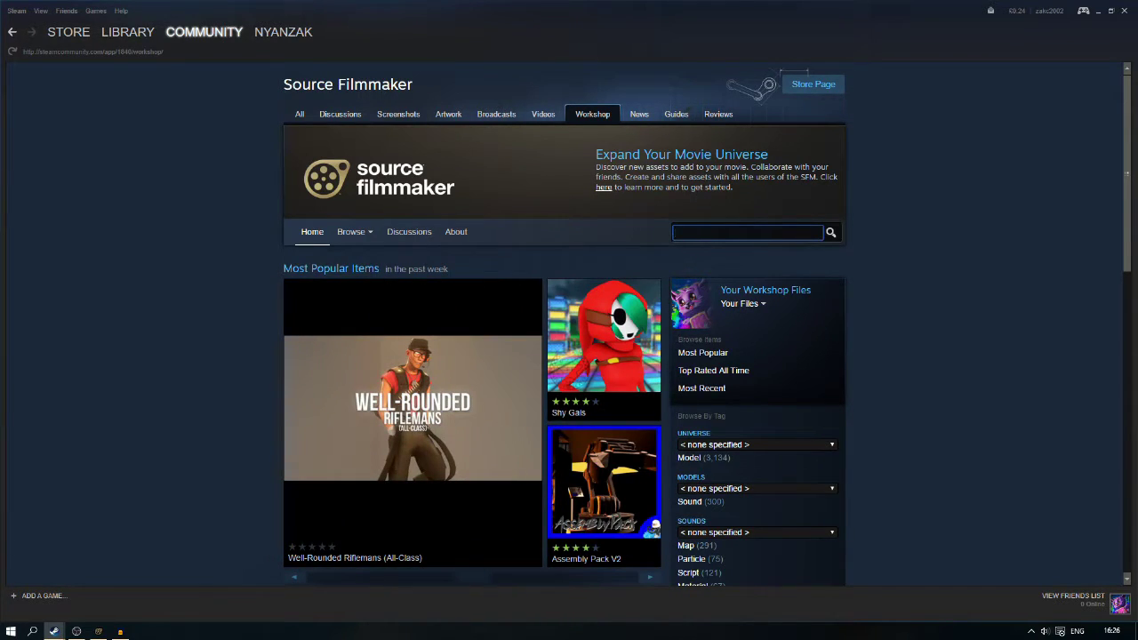
pyautogui.hotkey('alt', 'Tab')
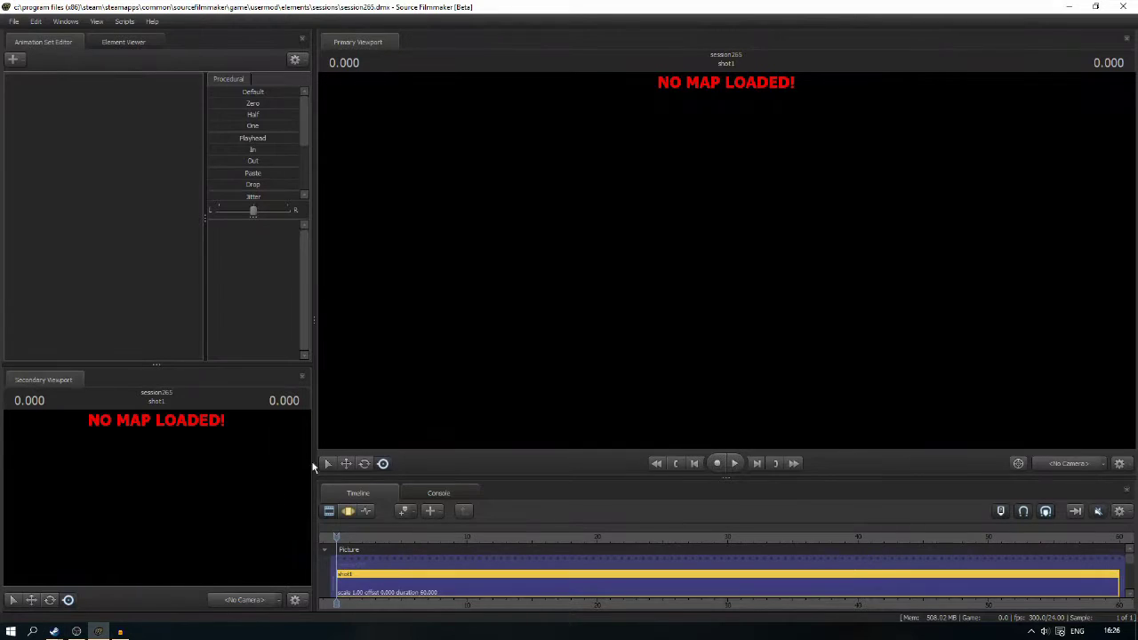
# Step: Load the map arena_offblast_final.bsp into the session, with the map list filtered to the tf mod
pyautogui.rightClick(467, 322)
pyautogui.click(496, 423)
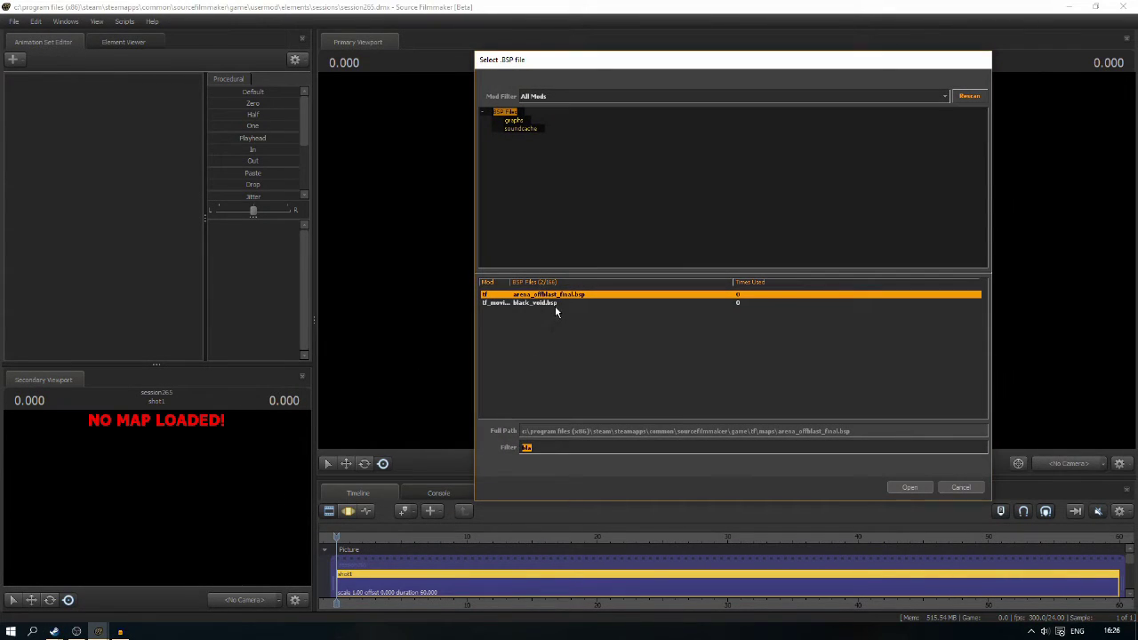
pyautogui.click(551, 95)
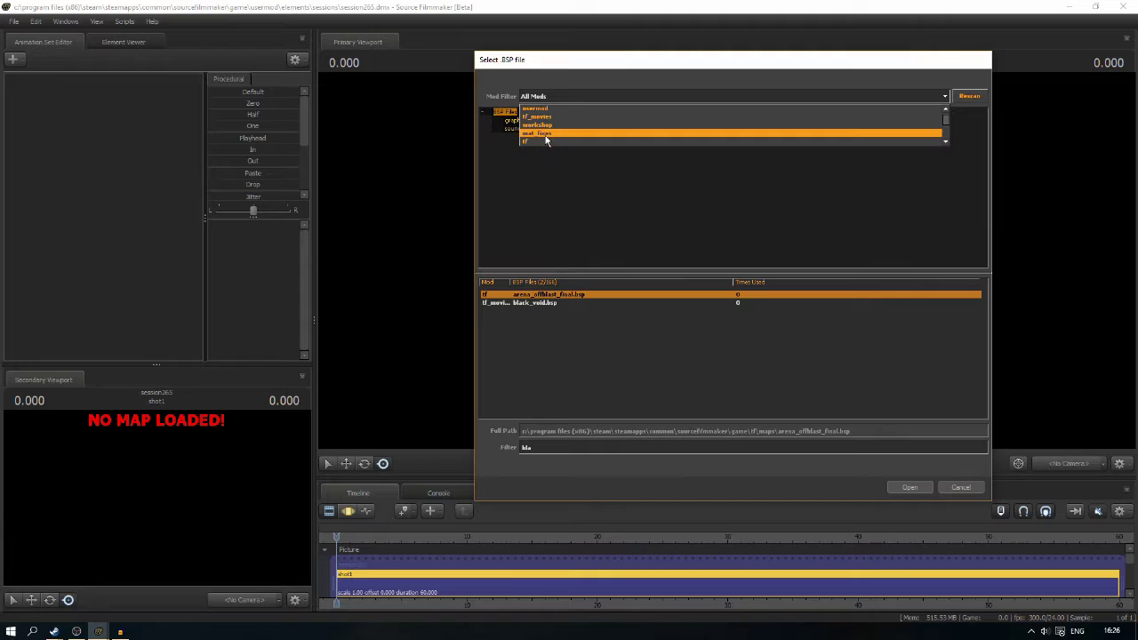
pyautogui.click(539, 143)
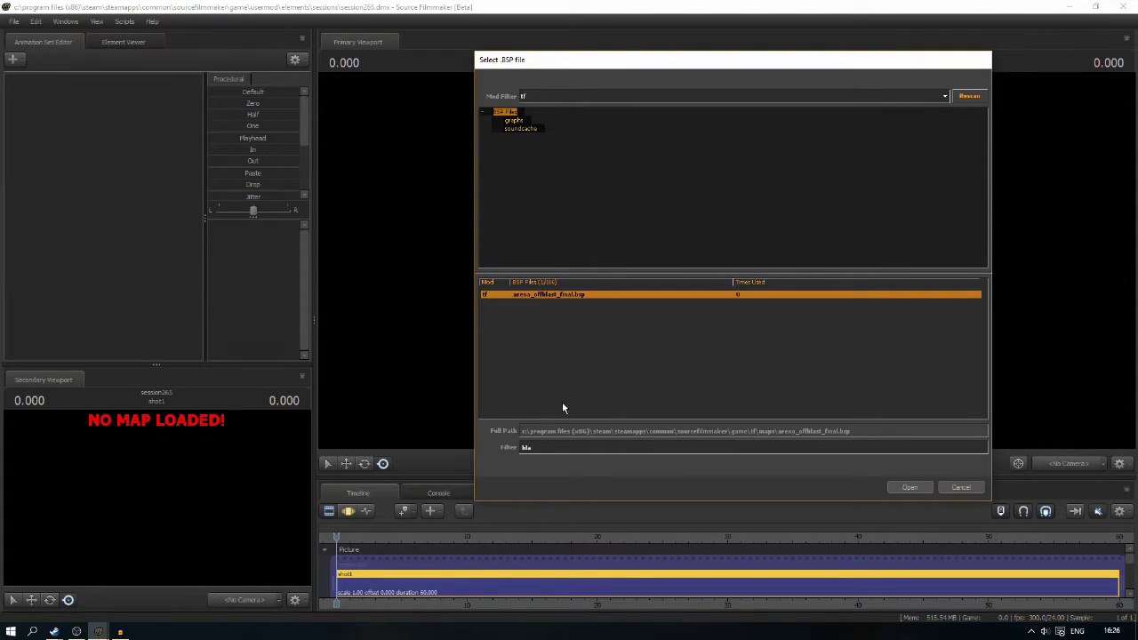
pyautogui.moveTo(533, 447); pyautogui.dragTo(487, 450)
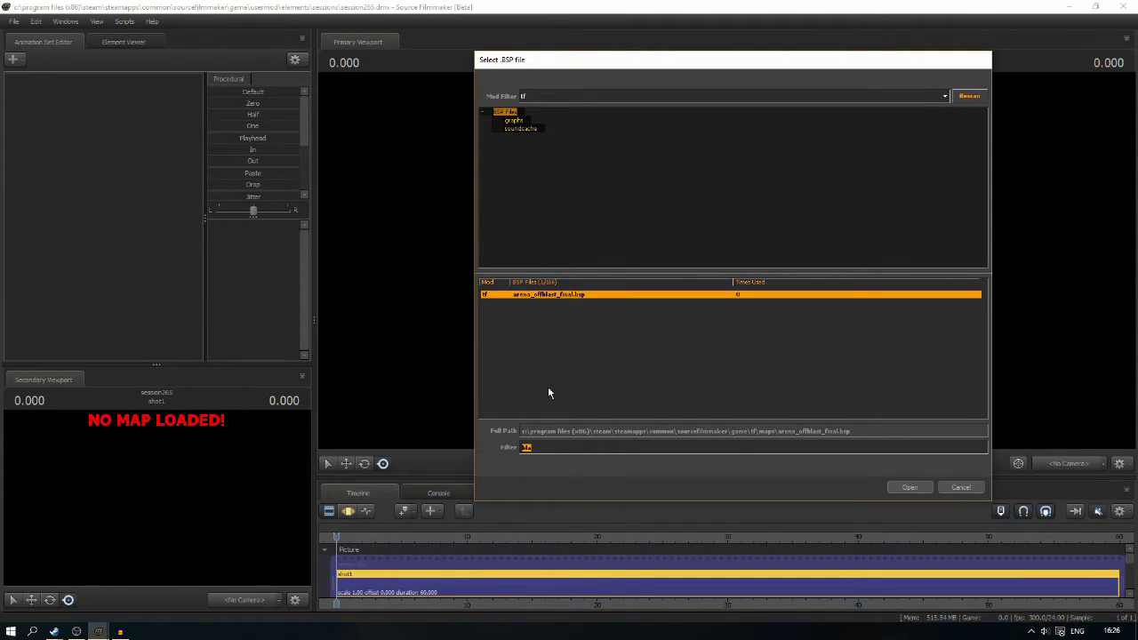
pyautogui.press('Return')
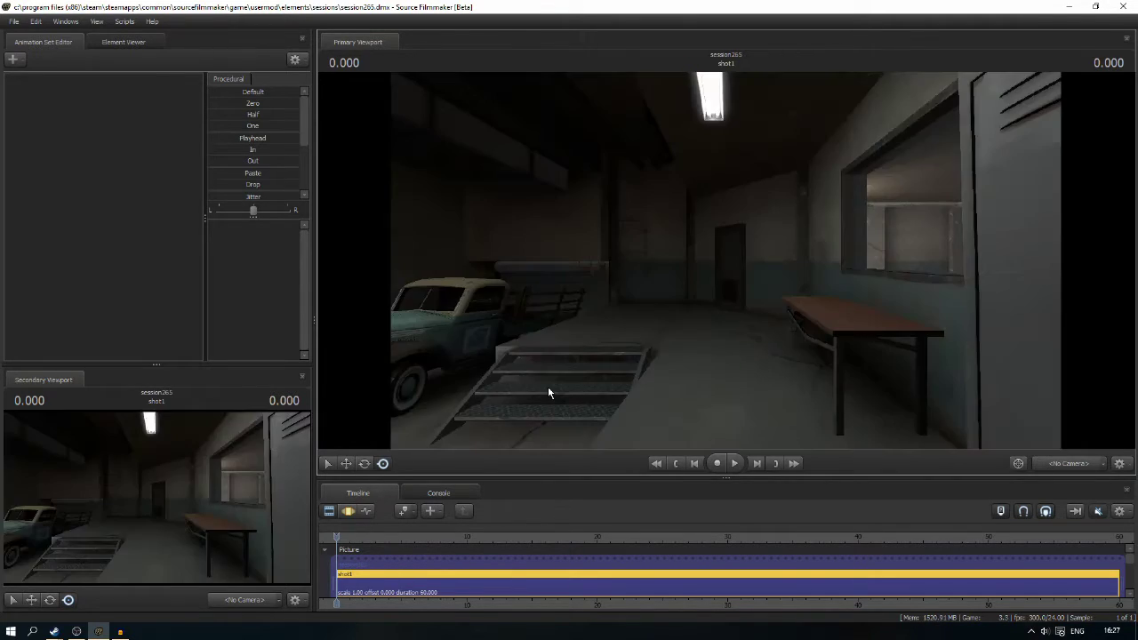
# Step: Move the work camera into the room and create an animation set for the new model weapons\c_models\c_minigun\c_minigun.mdl
pyautogui.press('w')
pyautogui.moveTo(541, 343); pyautogui.dragTo(726, 261)
pyautogui.press('w')
pyautogui.rightClick(71, 184)
pyautogui.click(138, 210)
pyautogui.write('c')
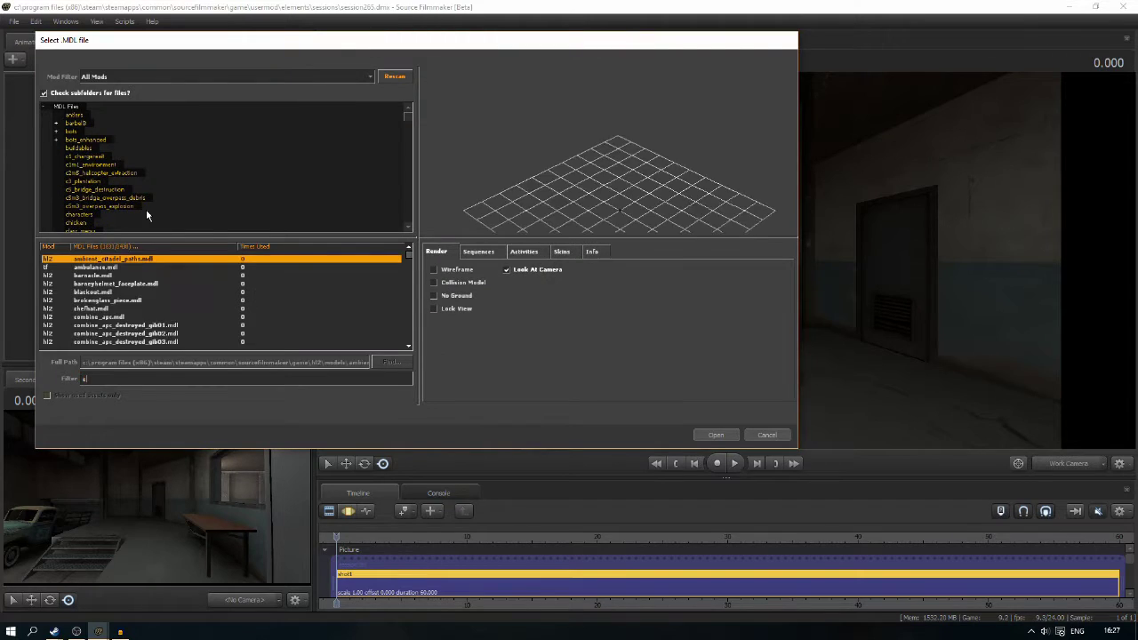
pyautogui.write('_m')
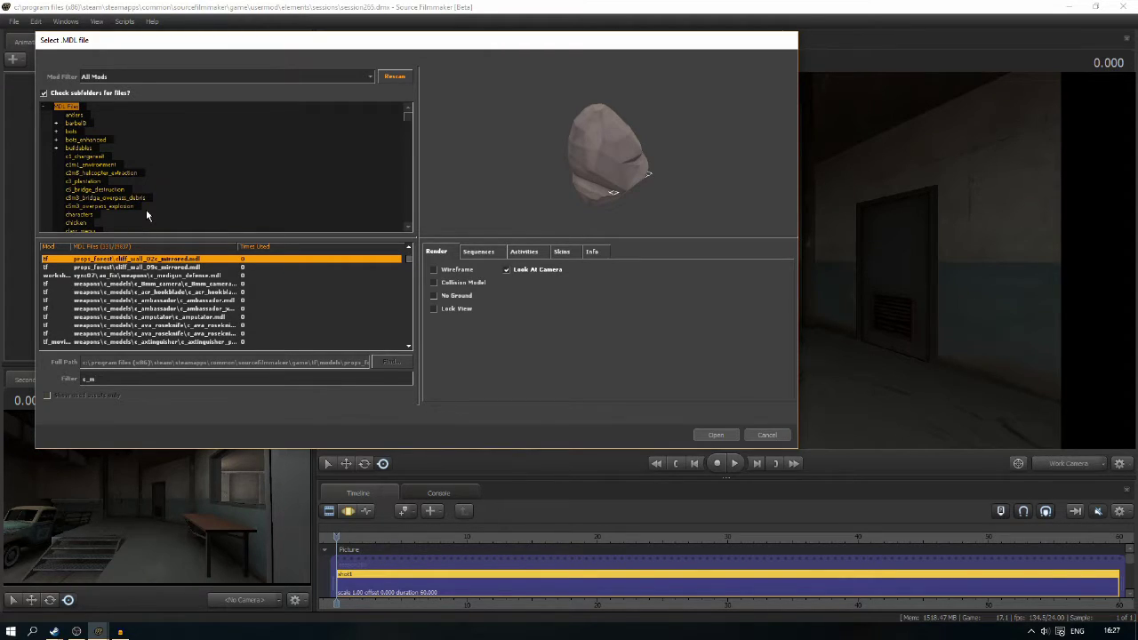
pyautogui.press('BackSpace')
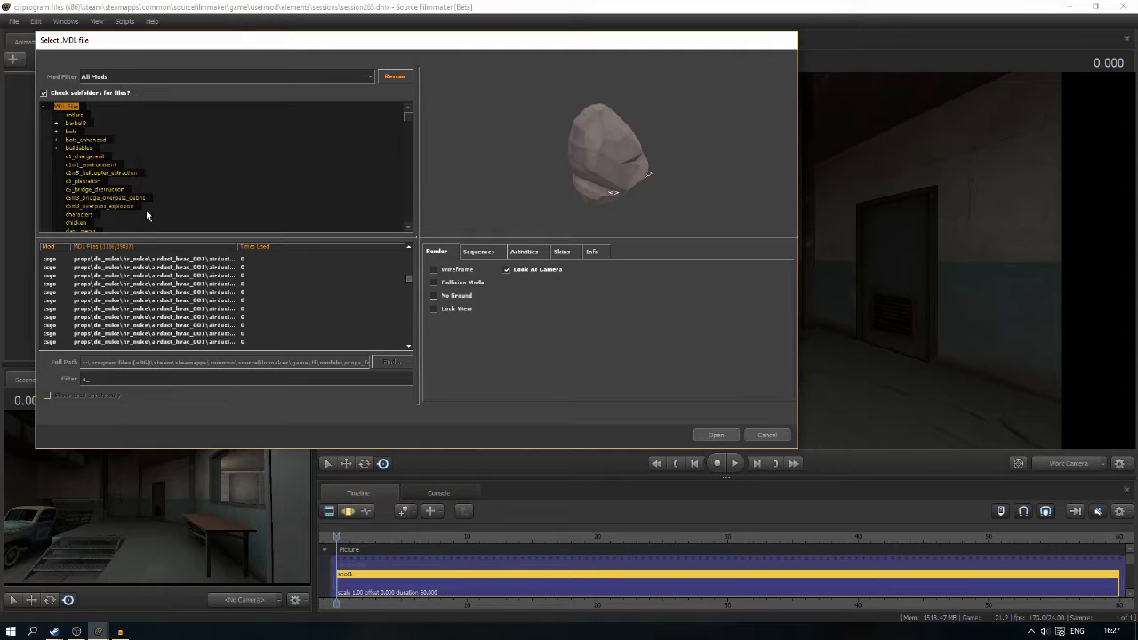
pyautogui.write('minig')
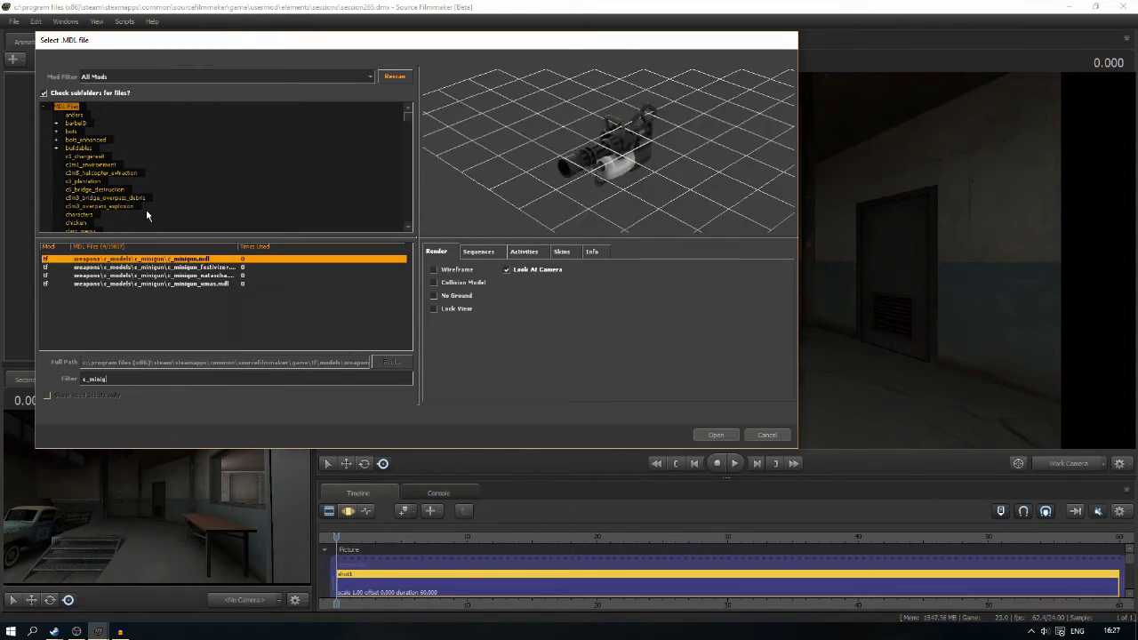
pyautogui.press('Return')
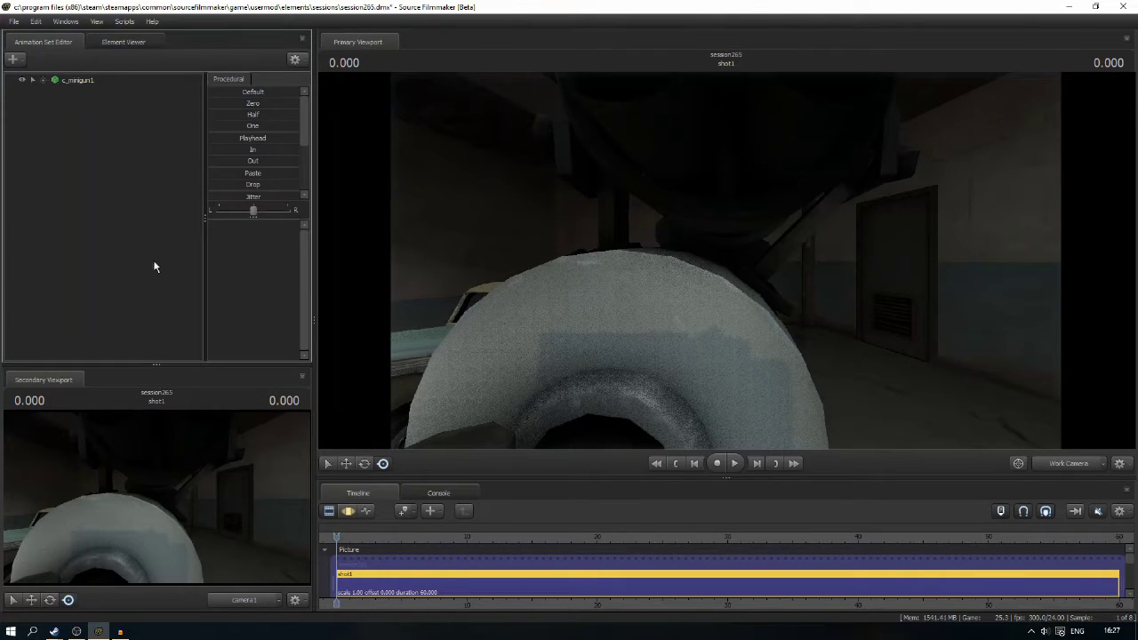
# Step: Create an animation set for the existing element camera1
pyautogui.rightClick(94, 117)
pyautogui.click(171, 168)
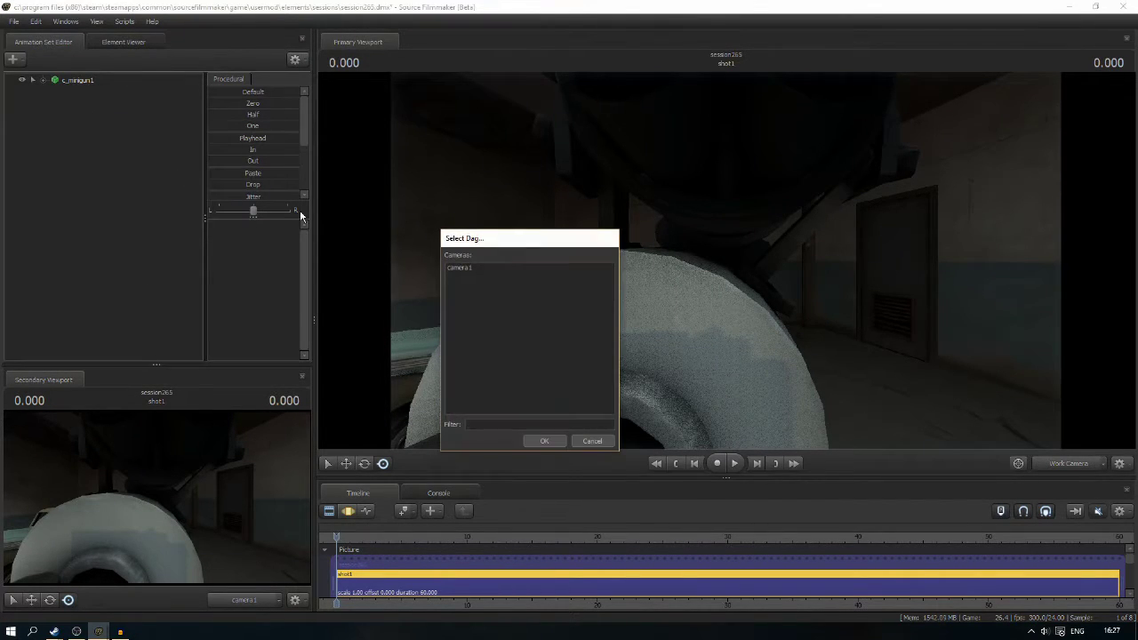
pyautogui.click(462, 271)
pyautogui.click(544, 441)
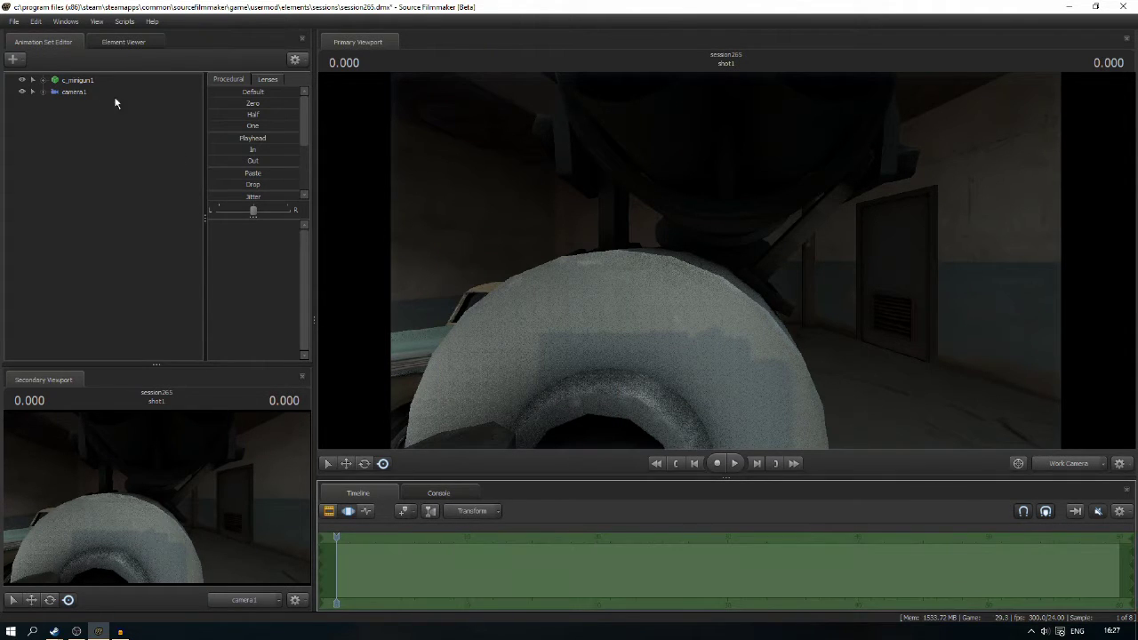
# Step: Bring the whole minigun into view and open the list of operations for the c_minigun1 animation set
pyautogui.moveTo(336, 188); pyautogui.dragTo(570, 255)
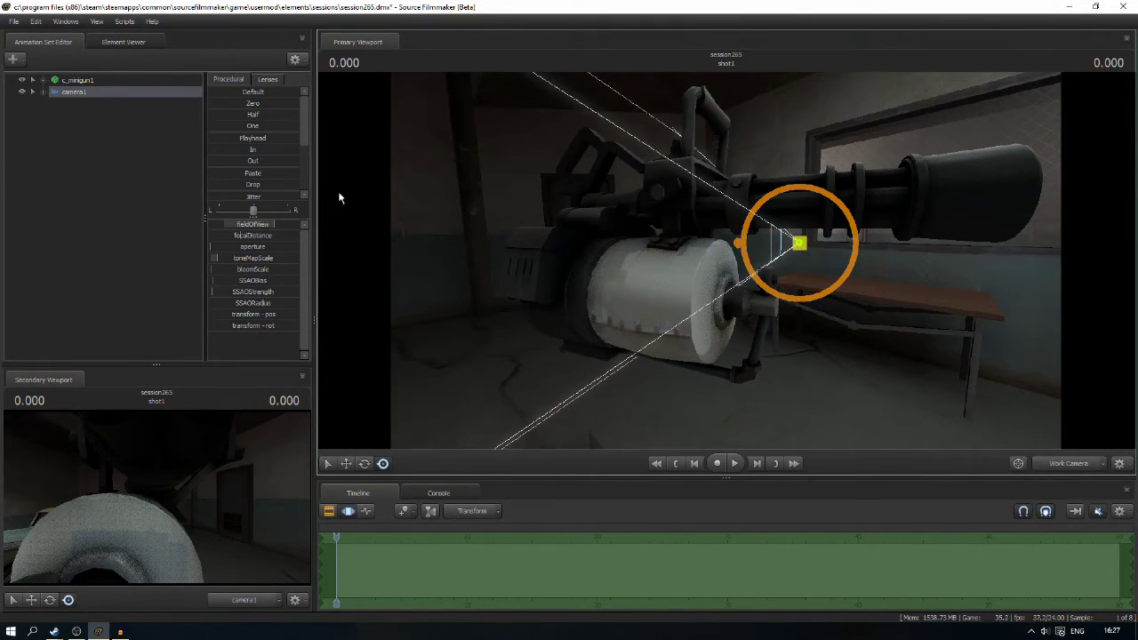
pyautogui.click(166, 82)
pyautogui.rightClick(166, 82)
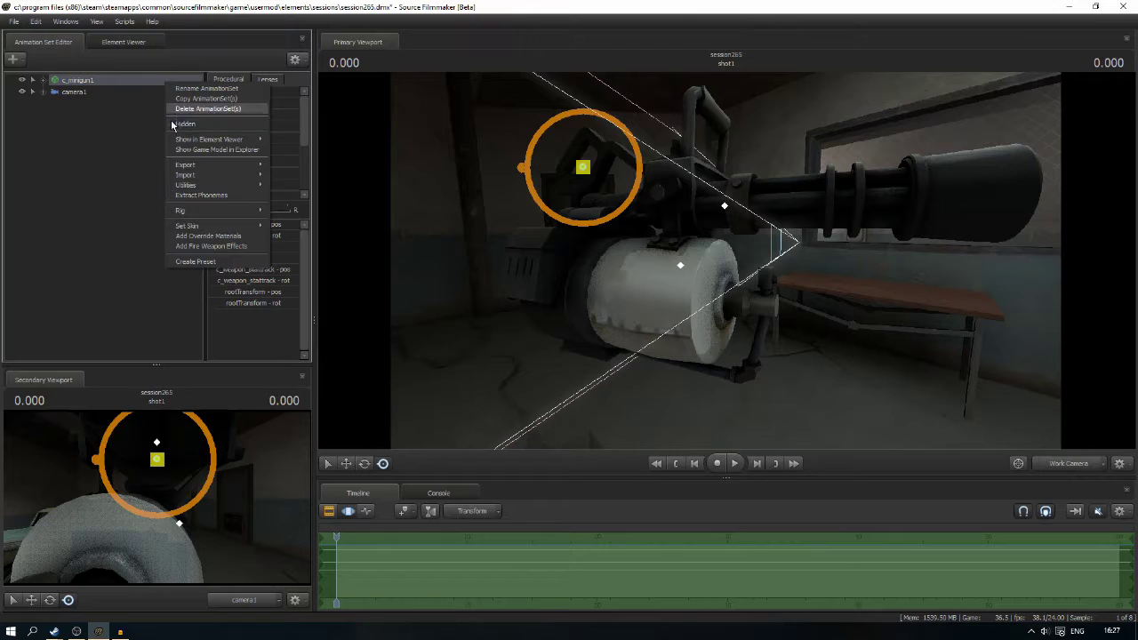
# Step: Switch to Steam and search the Source Filmmaker Workshop for "tf2 decorated weapons"
pyautogui.click(54, 631)
pyautogui.click(110, 570)
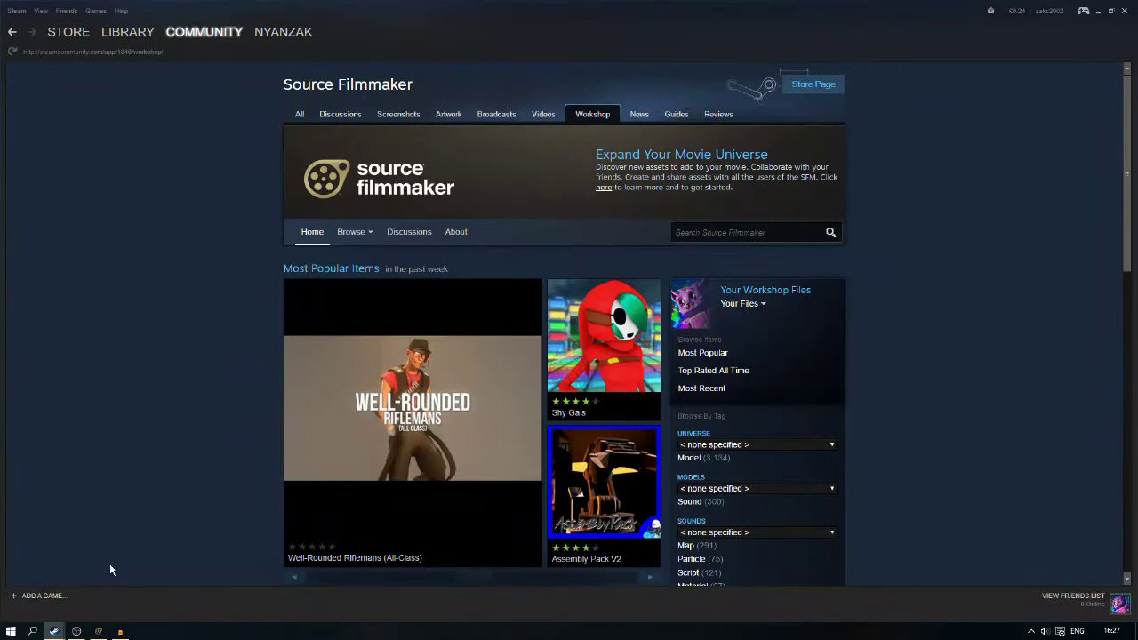
pyautogui.moveTo(153, 33)
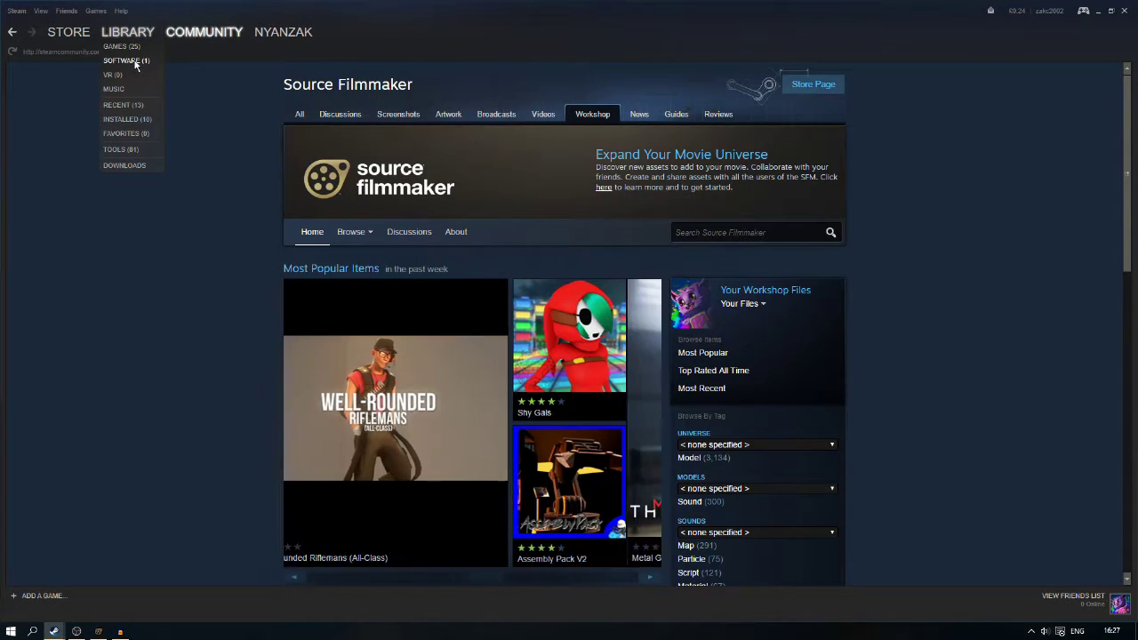
pyautogui.click(132, 61)
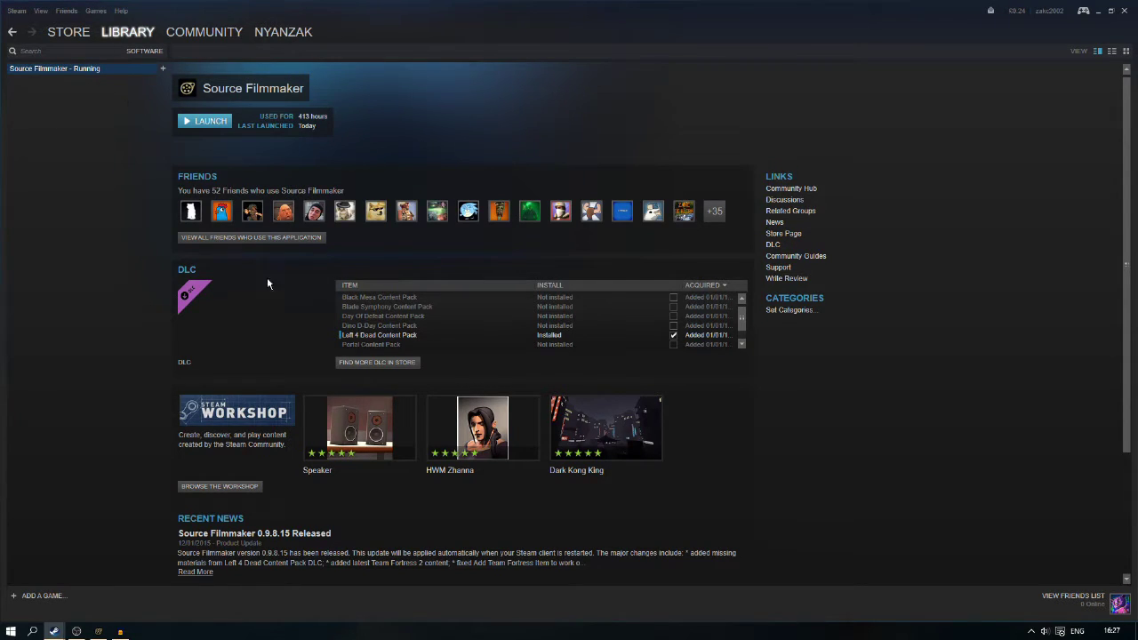
pyautogui.click(240, 486)
pyautogui.click(747, 232)
pyautogui.write('tf2 decor')
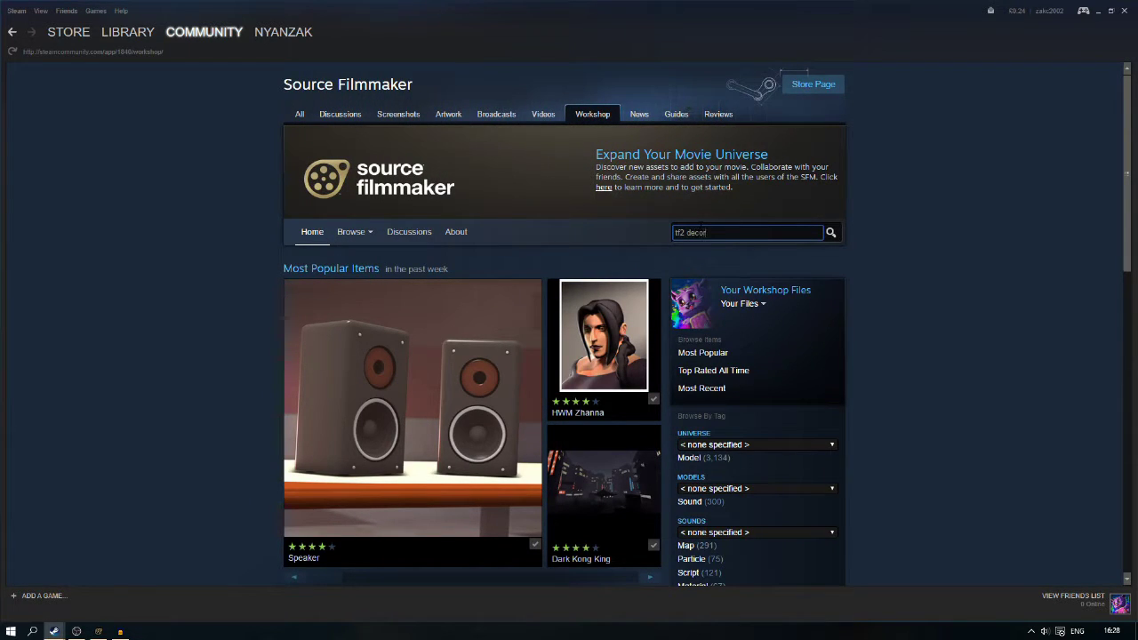
pyautogui.write('ated weapons')
pyautogui.press('Return')
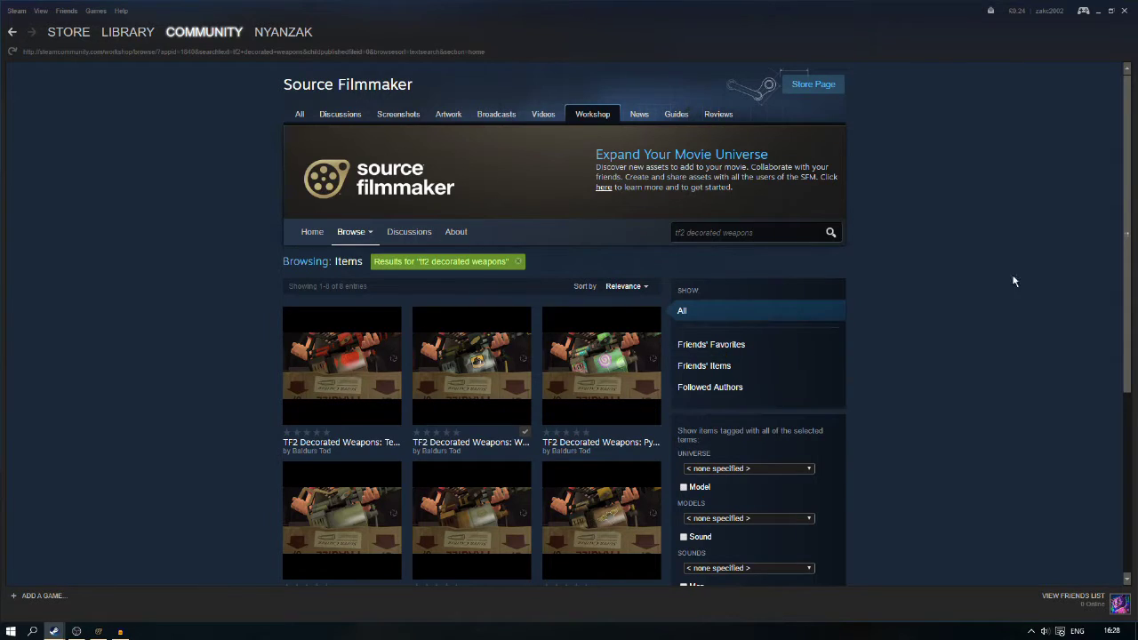
# Step: Subscribe to the Workshop item "TF2 Decorated Weapons: Concealed Killer texture pack" from the search results
pyautogui.scroll(-1, 1077, 311)
pyautogui.moveTo(607, 401)
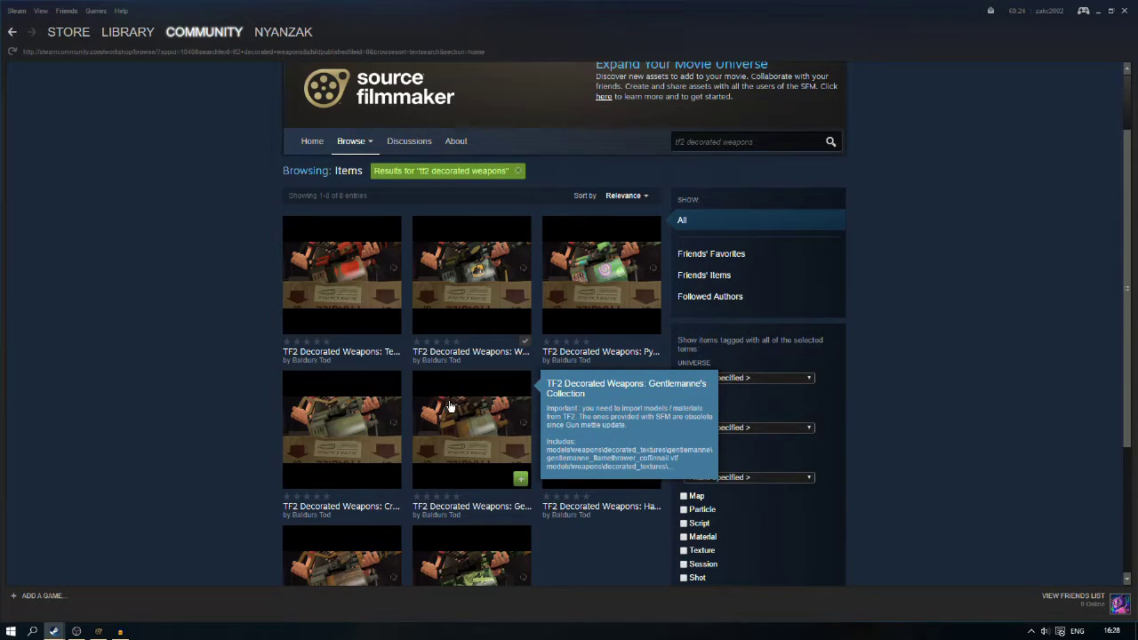
pyautogui.moveTo(378, 414)
pyautogui.moveTo(513, 322)
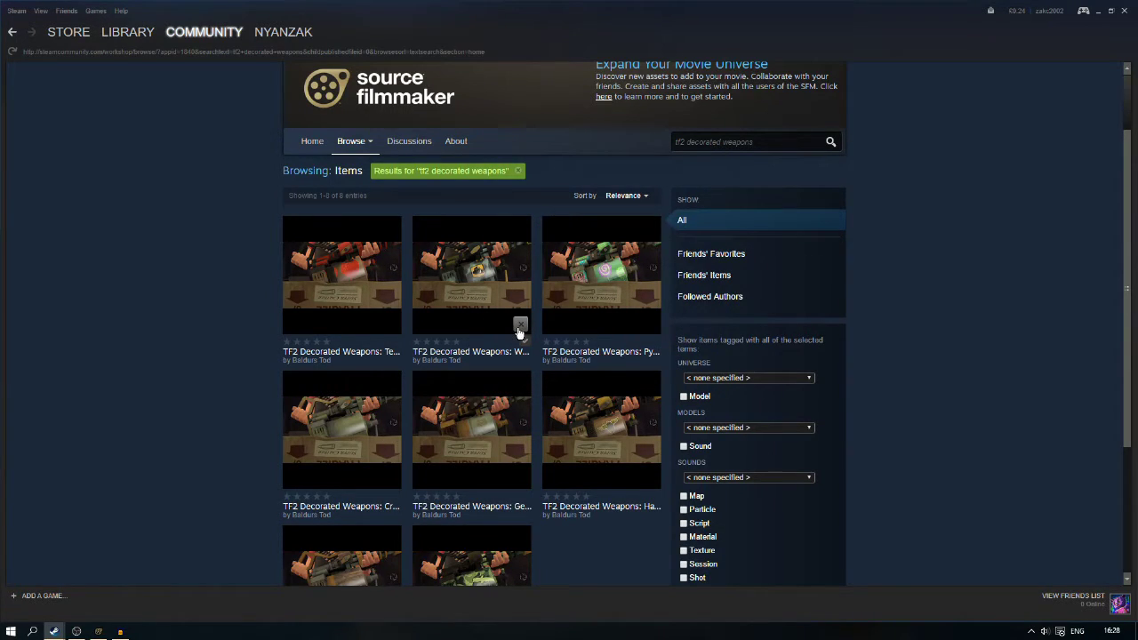
pyautogui.scroll(-3, 552, 356)
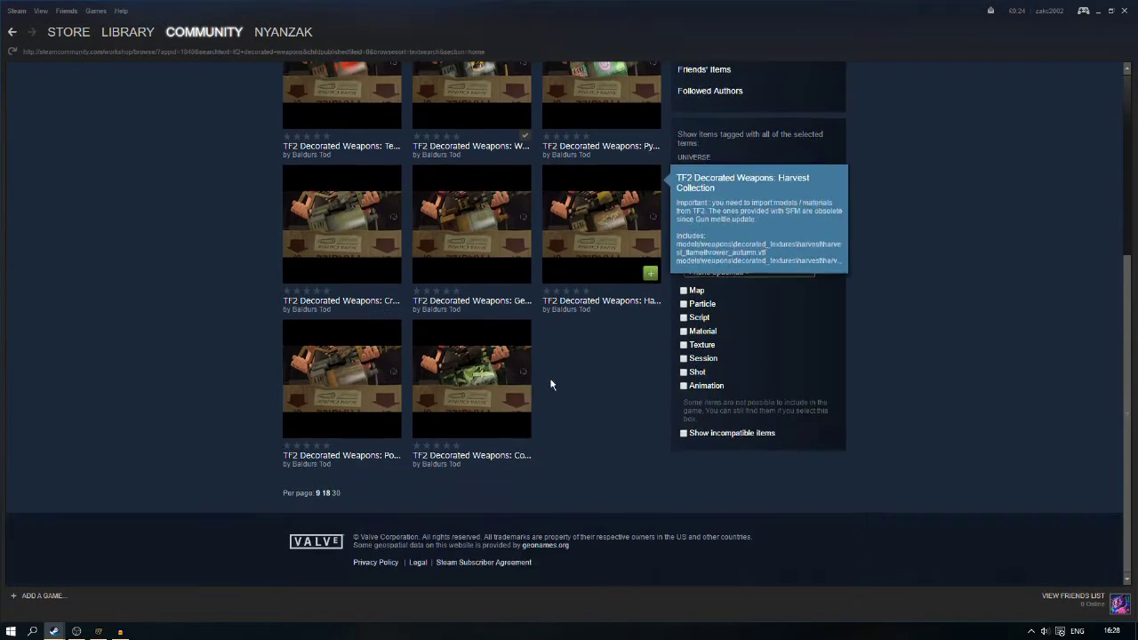
pyautogui.moveTo(490, 366)
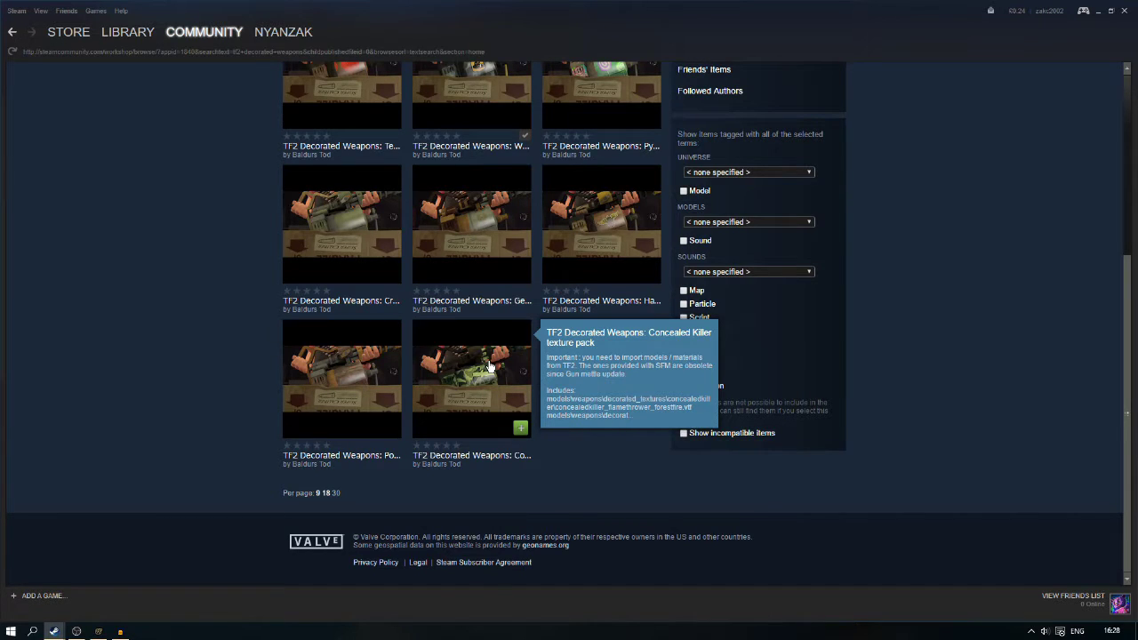
pyautogui.click(490, 366)
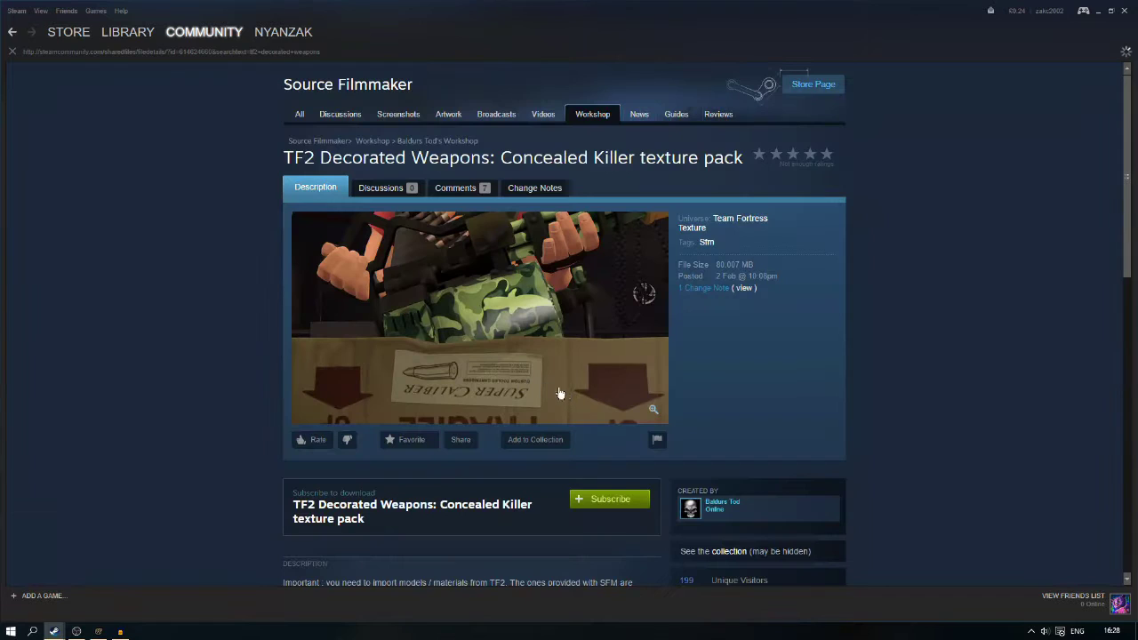
pyautogui.click(590, 496)
# Step: Copy the texture path models\weapons\decorated_textures\concealedkiller\concealedkiller_minigun_kingofthejungle.vtf from the item's description
pyautogui.scroll(-15, 579, 435)
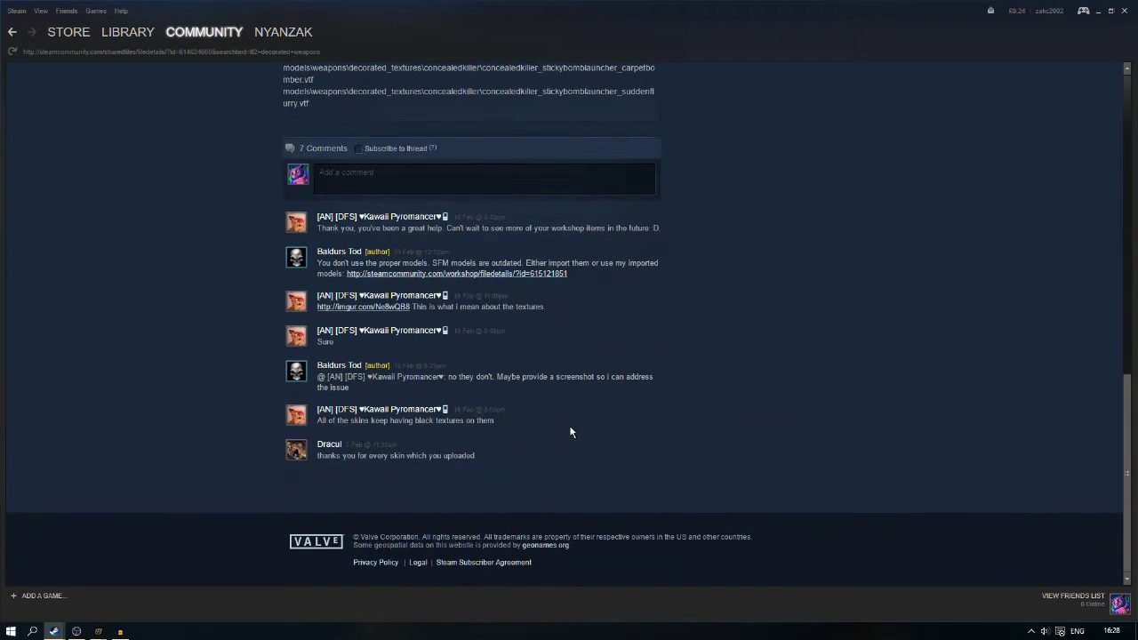
pyautogui.scroll(15, 537, 412)
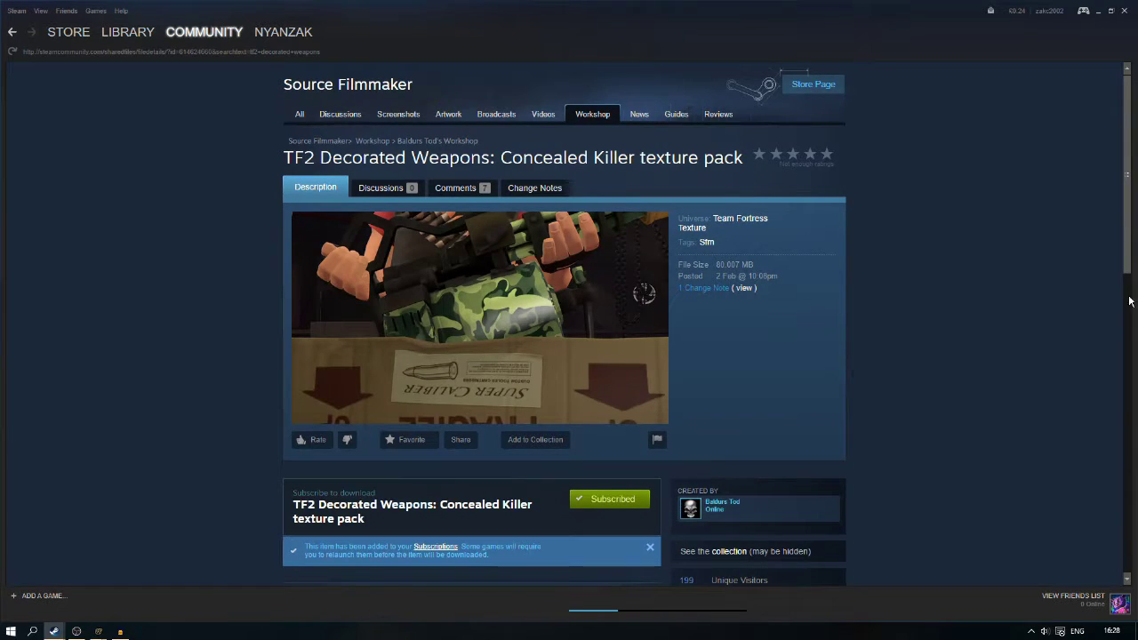
pyautogui.scroll(-4, 1135, 303)
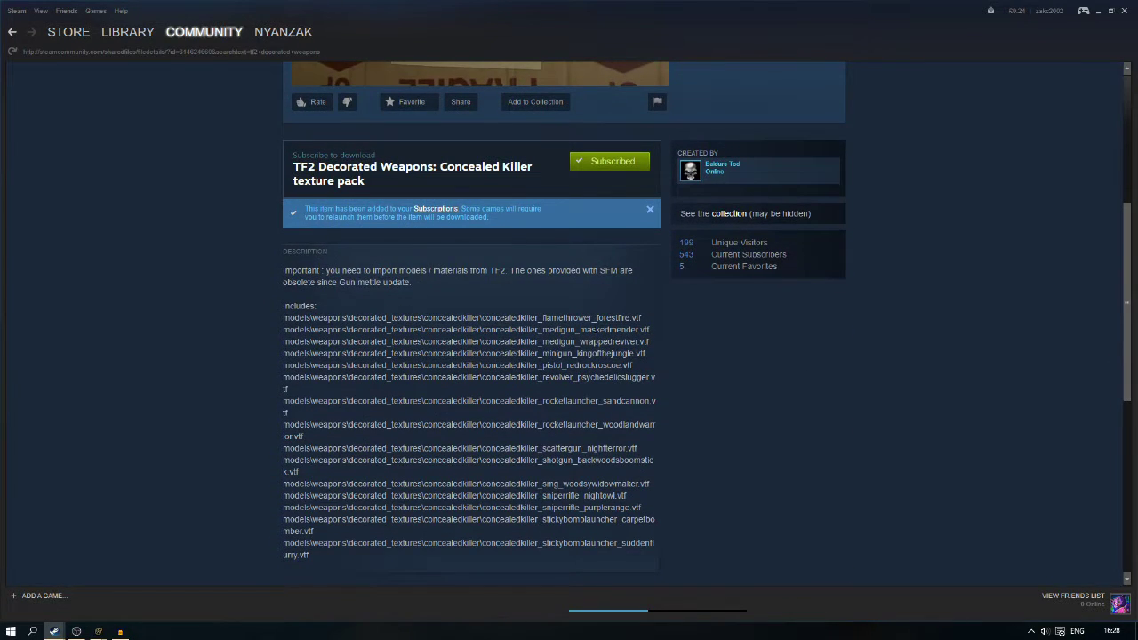
pyautogui.moveTo(651, 317); pyautogui.dragTo(271, 317)
pyautogui.click(271, 317)
pyautogui.moveTo(655, 355); pyautogui.dragTo(282, 353)
pyautogui.rightClick(295, 353)
pyautogui.click(306, 425)
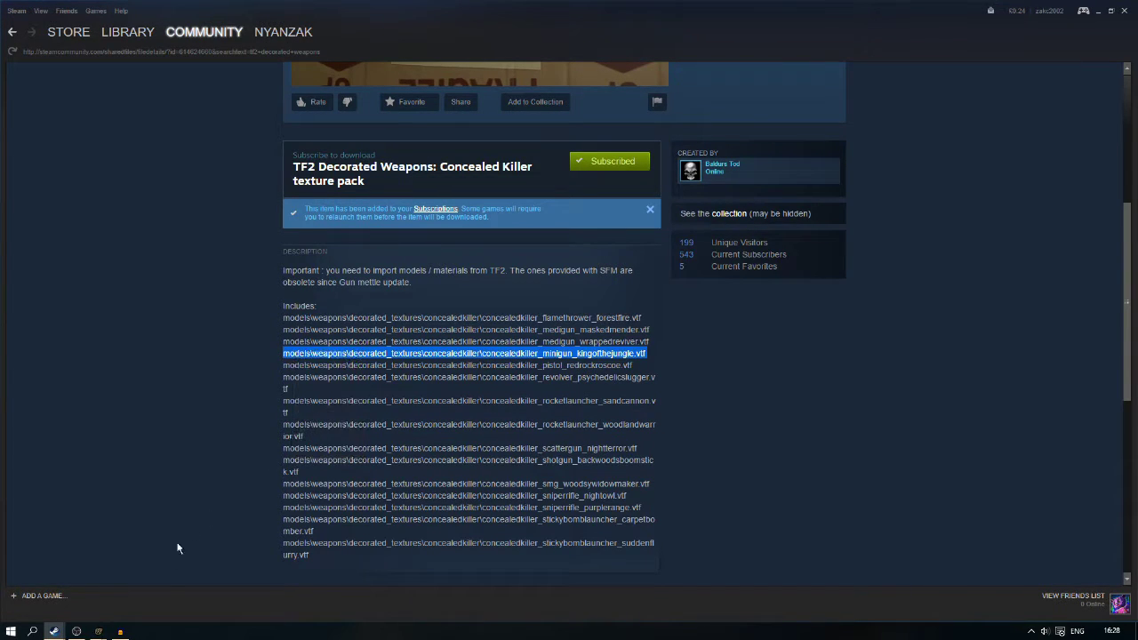
# Step: Switch to Source Filmmaker and download the queued Concealed Killer texture pack from the Workshop
pyautogui.click(98, 631)
pyautogui.click(168, 606)
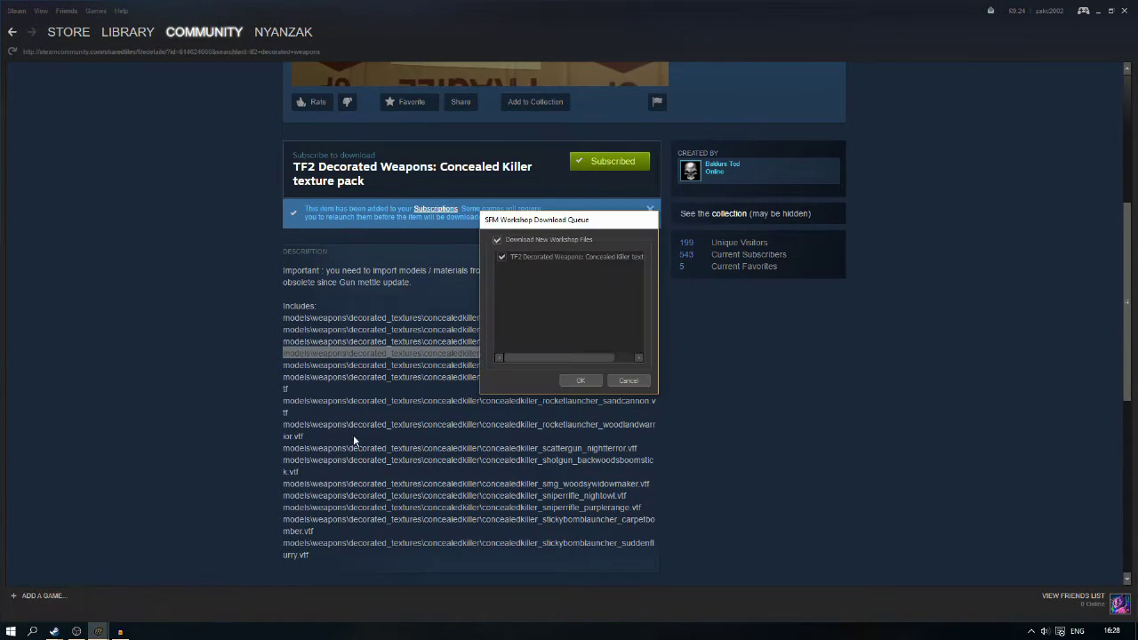
pyautogui.click(583, 378)
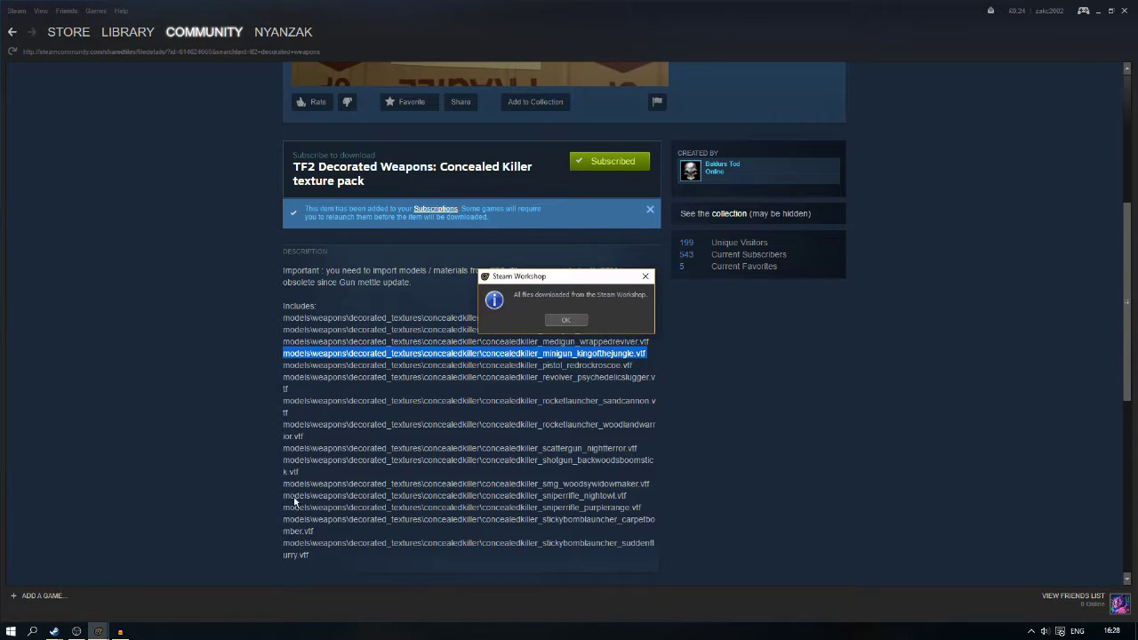
pyautogui.click(582, 322)
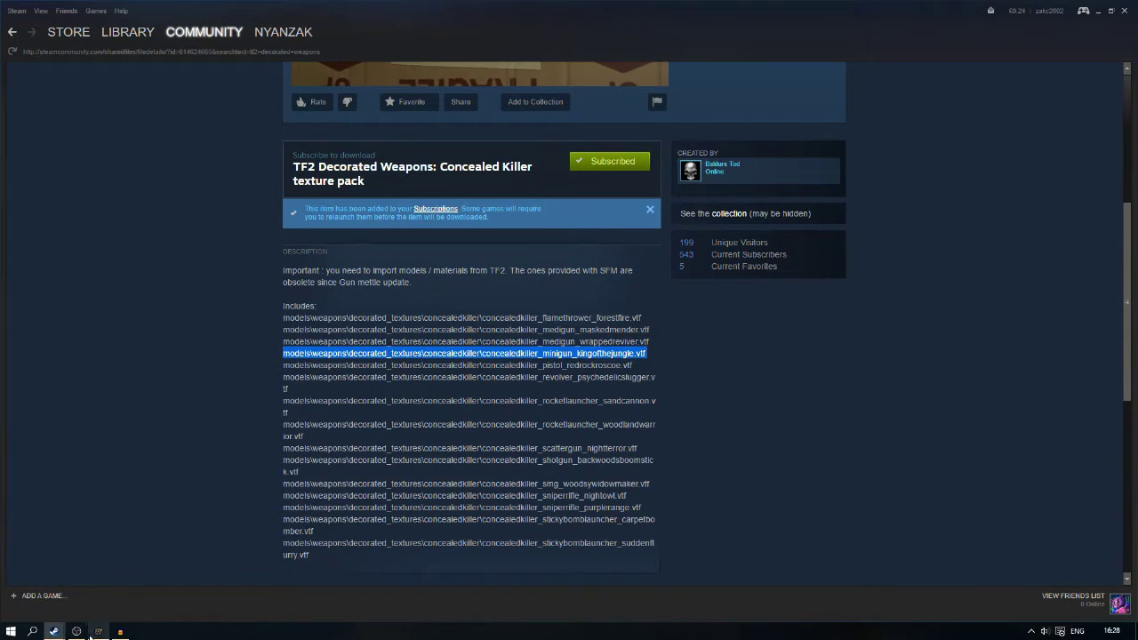
# Step: Switch to Source Filmmaker, start an animation set for a new model and try filtering the models by the copied texture path
pyautogui.hotkey('alt', 'Tab')
pyautogui.rightClick(119, 274)
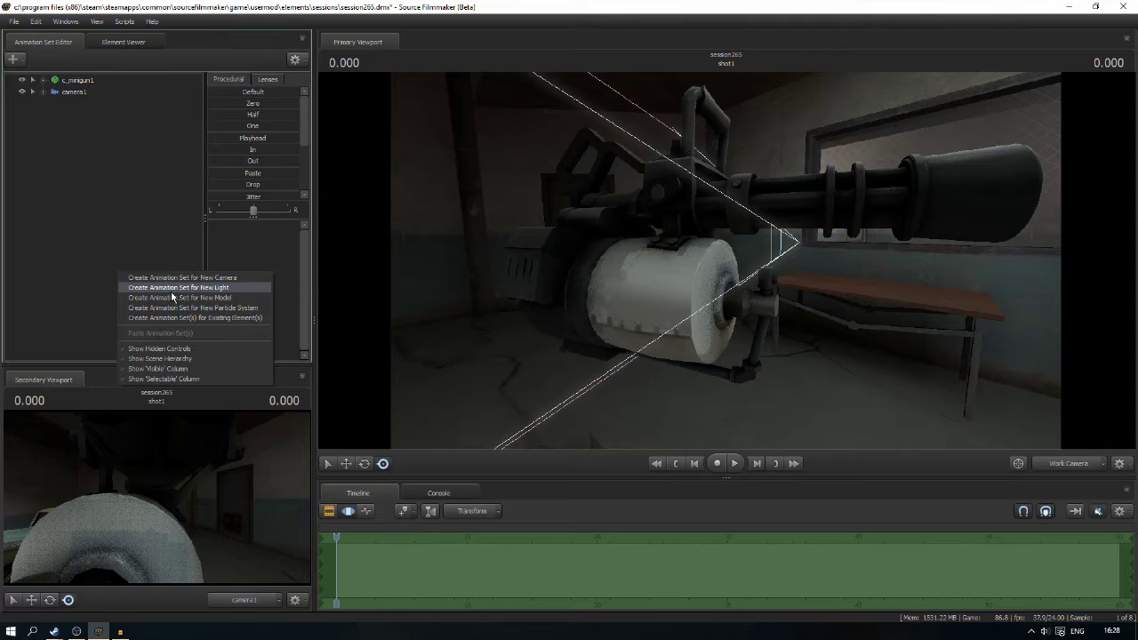
pyautogui.click(175, 297)
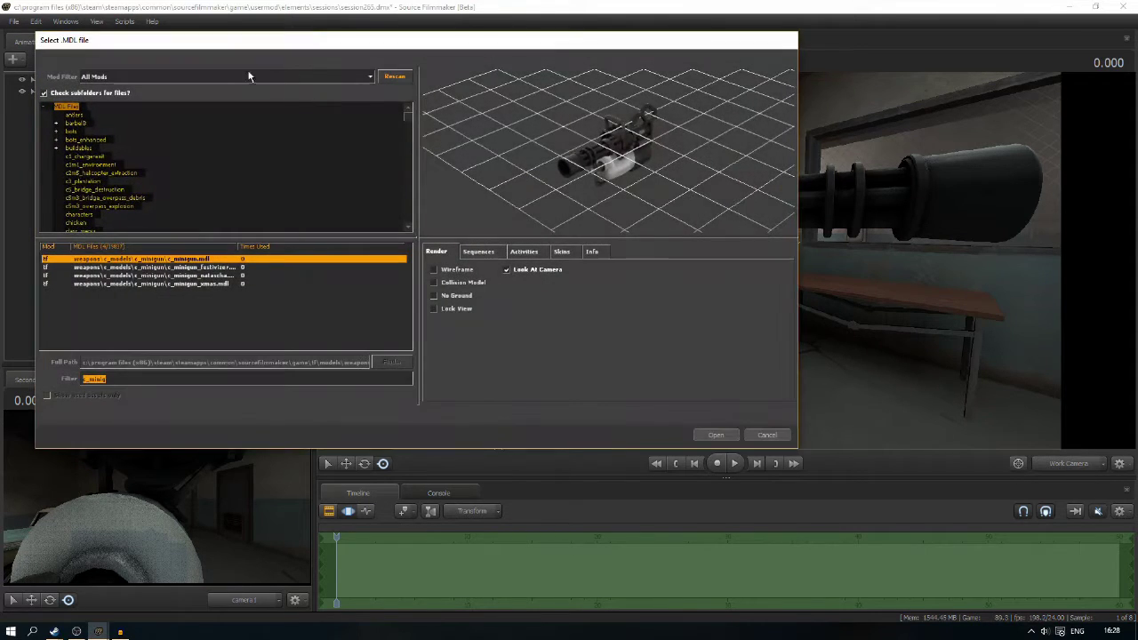
pyautogui.click(248, 77)
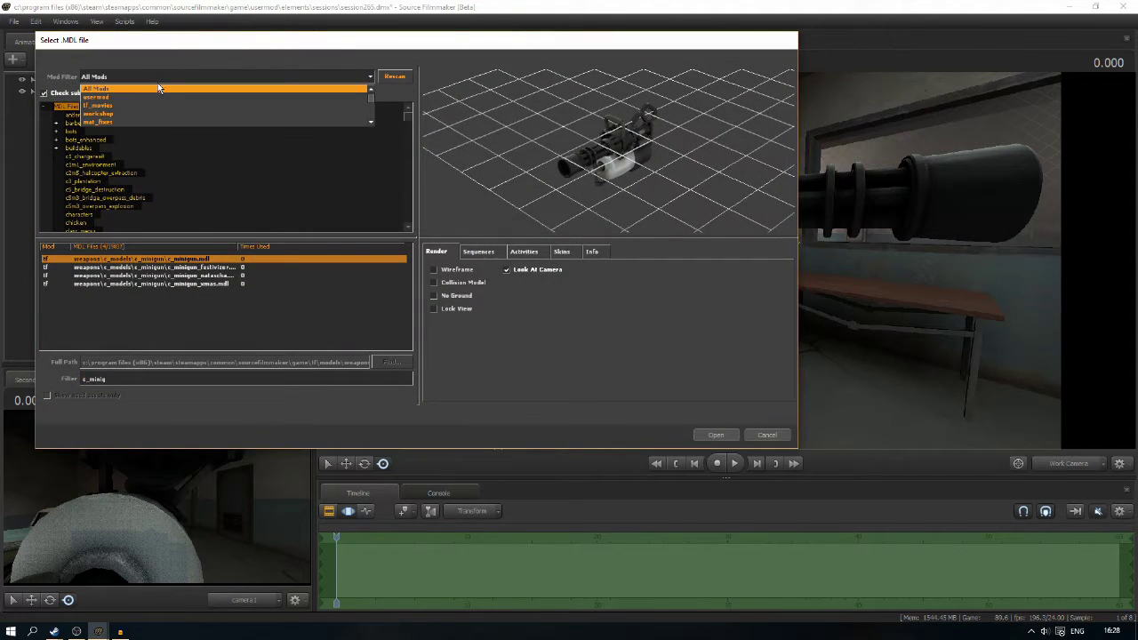
pyautogui.click(136, 383)
pyautogui.hotkey('ctrl', 'v')
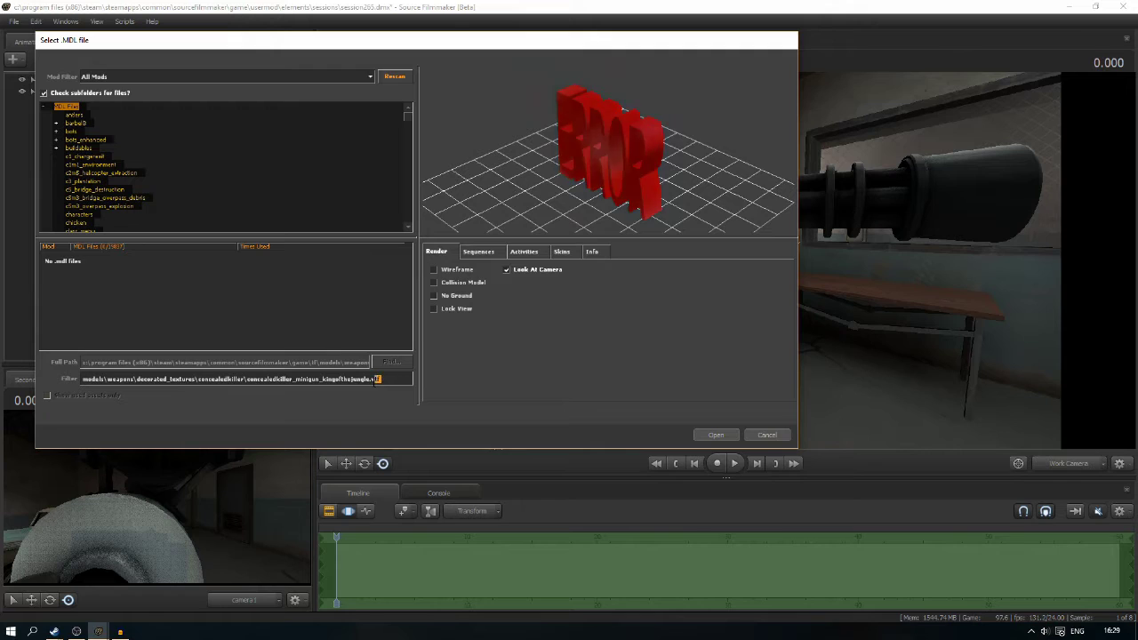
pyautogui.tripleClick(377, 379)
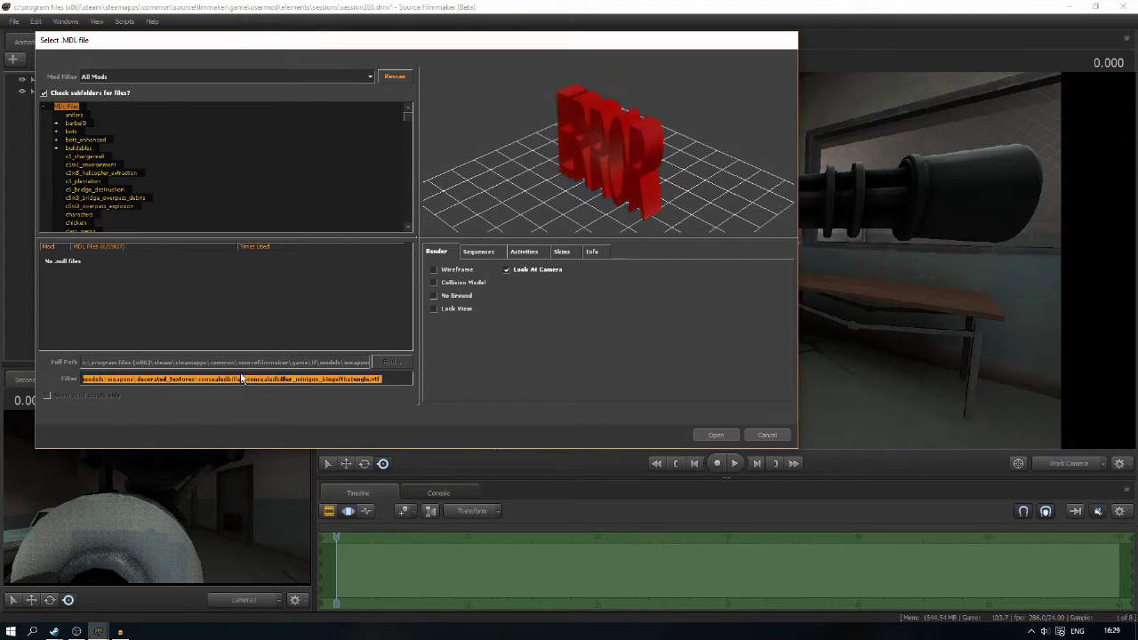
pyautogui.press('BackSpace')
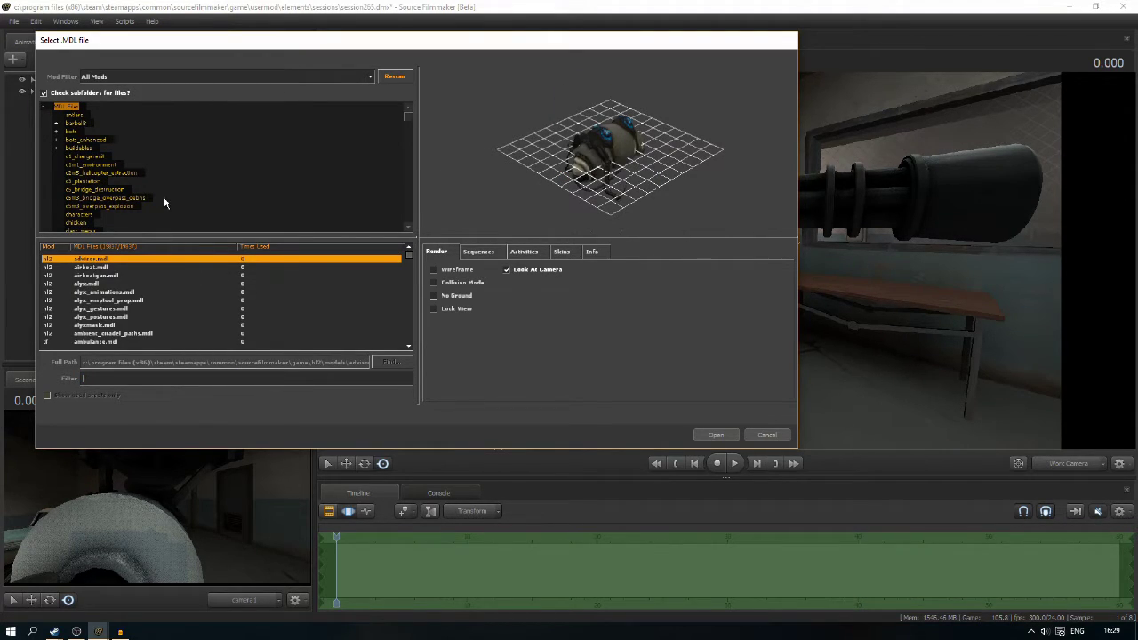
# Step: Limit the model browser to the tf mod, search for "minigun", locate weapons\c_models\c_minigun\c_minigun.mdl and leave the browser
pyautogui.click(145, 76)
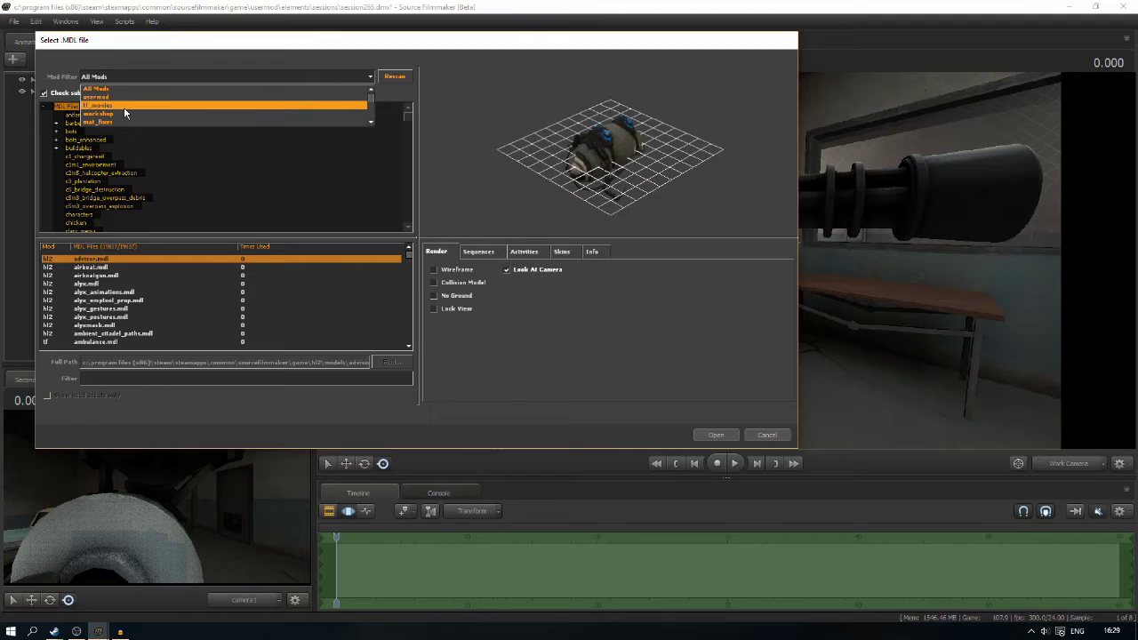
pyautogui.scroll(-1, 121, 119)
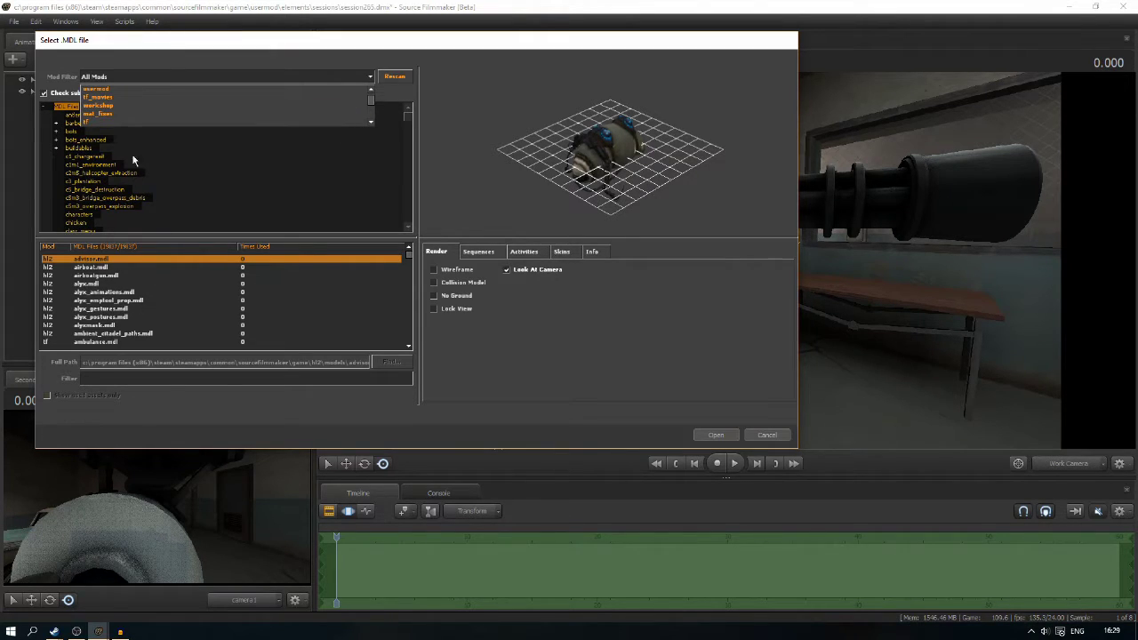
pyautogui.click(108, 123)
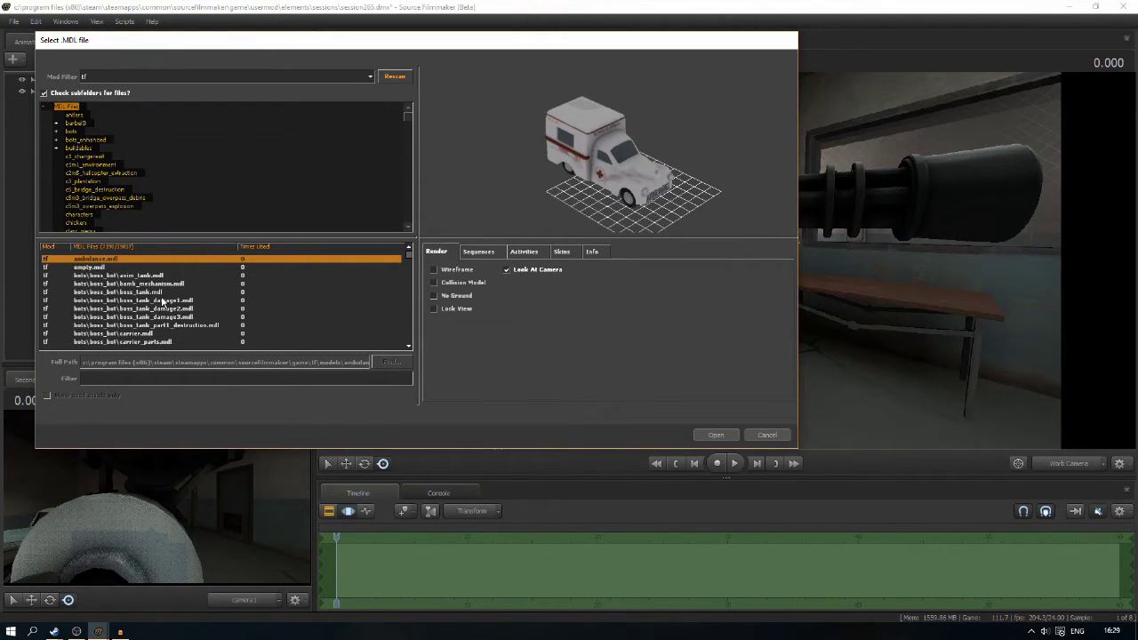
pyautogui.scroll(-5, 165, 304)
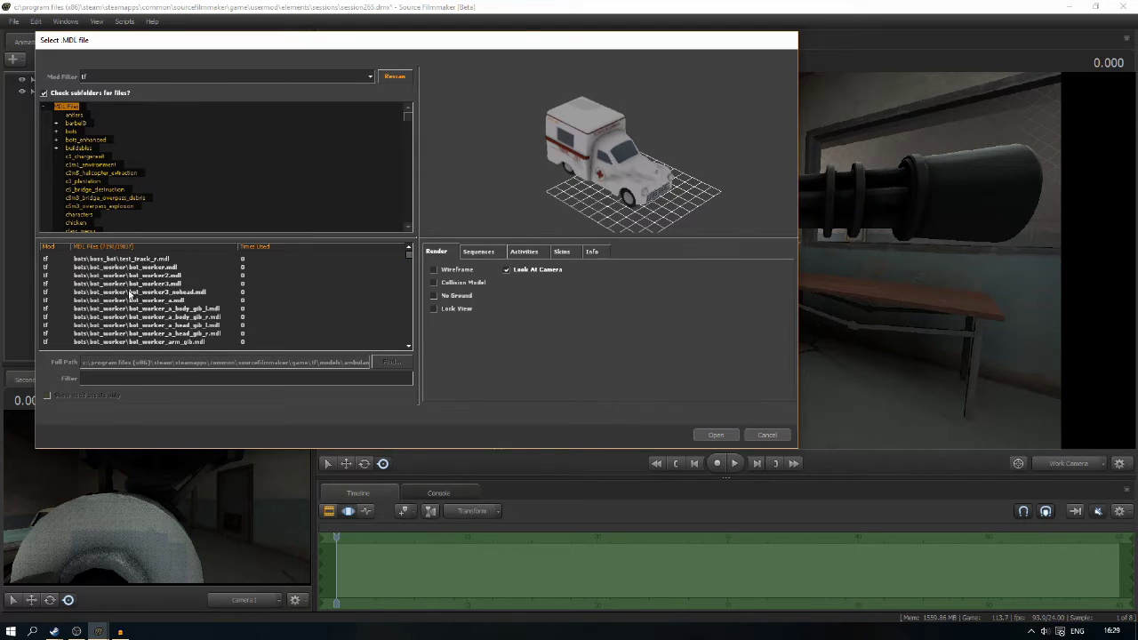
pyautogui.scroll(-8, 194, 309)
pyautogui.click(146, 378)
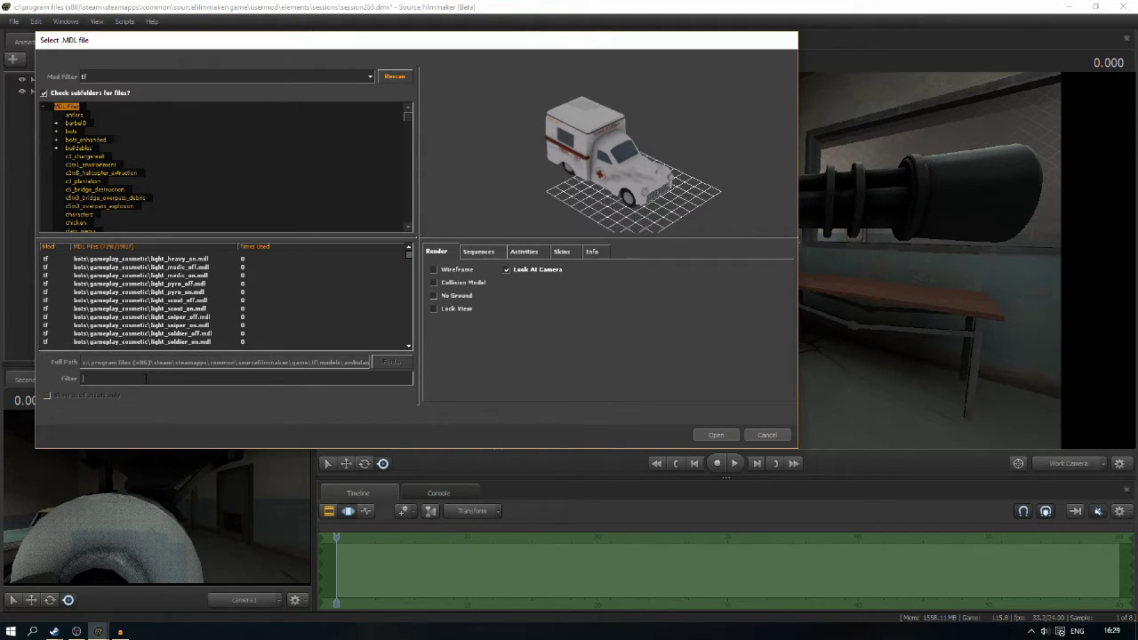
pyautogui.write('minigun')
pyautogui.click(187, 342)
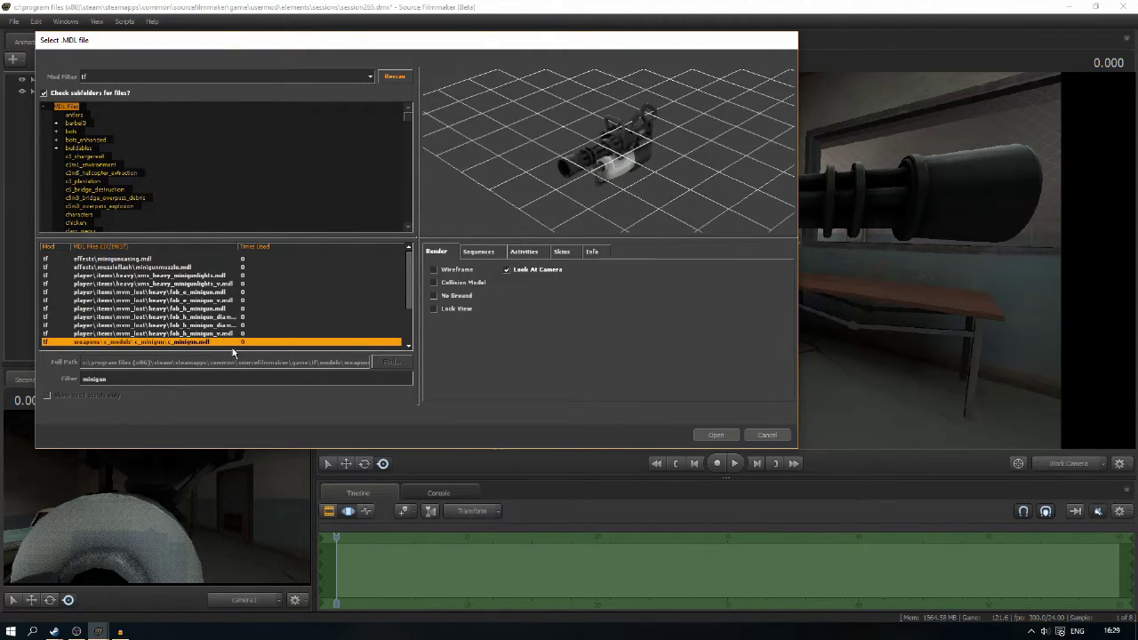
pyautogui.click(733, 434)
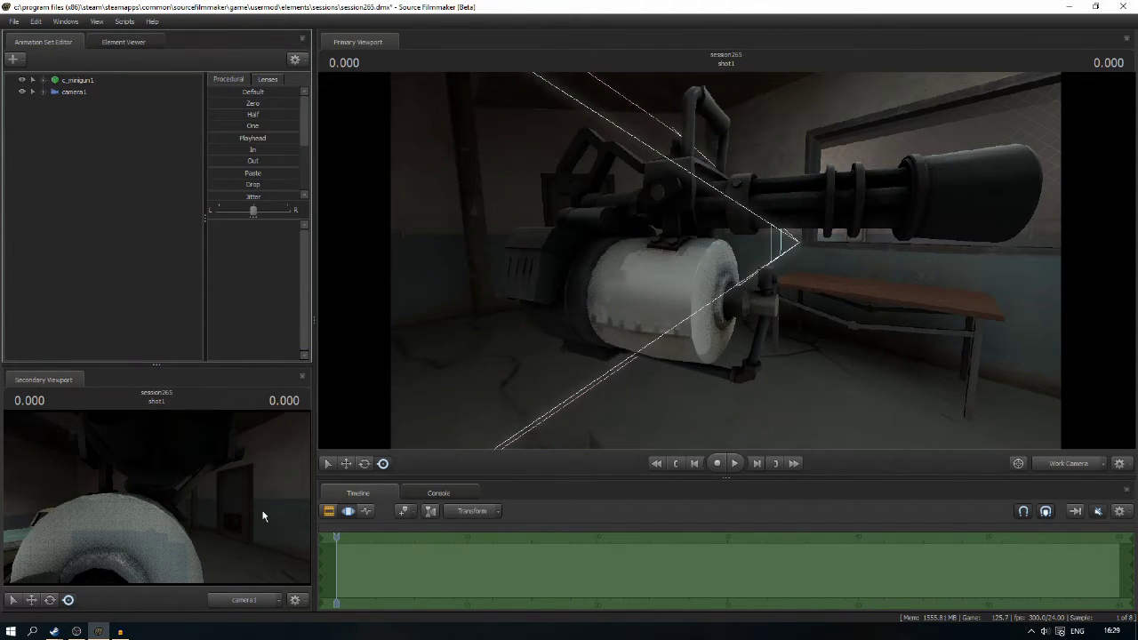
# Step: Switch to Steam and recopy the concealedkiller_minigun_kingofthejungle.vtf texture path from the Workshop item's description
pyautogui.click(54, 631)
pyautogui.click(40, 578)
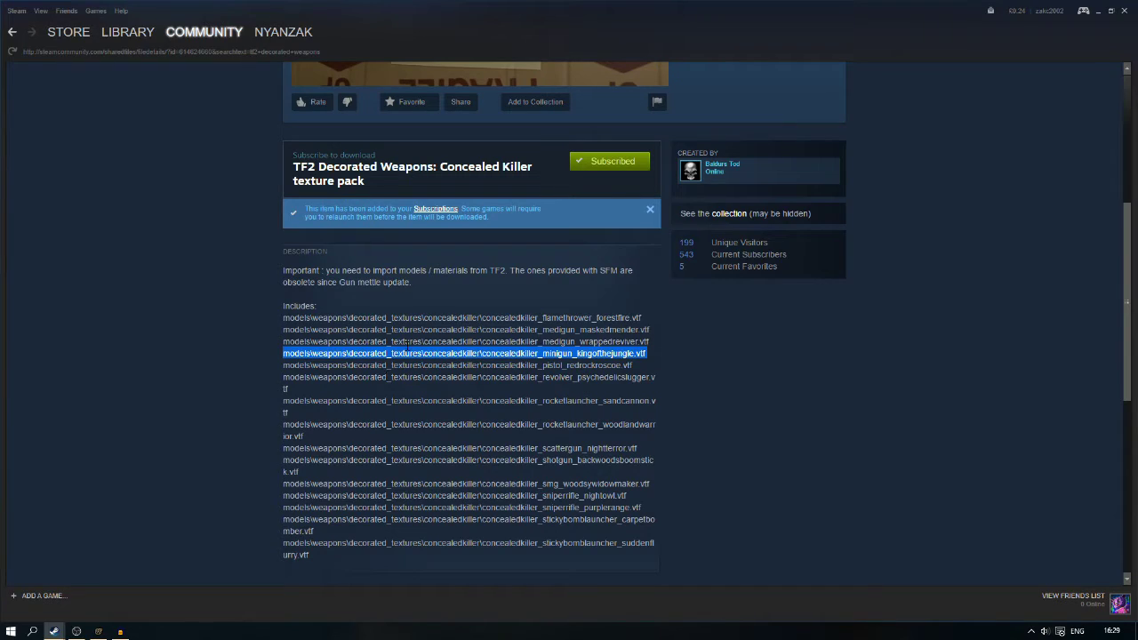
pyautogui.rightClick(428, 355)
pyautogui.click(442, 428)
pyautogui.moveTo(290, 391); pyautogui.dragTo(466, 364)
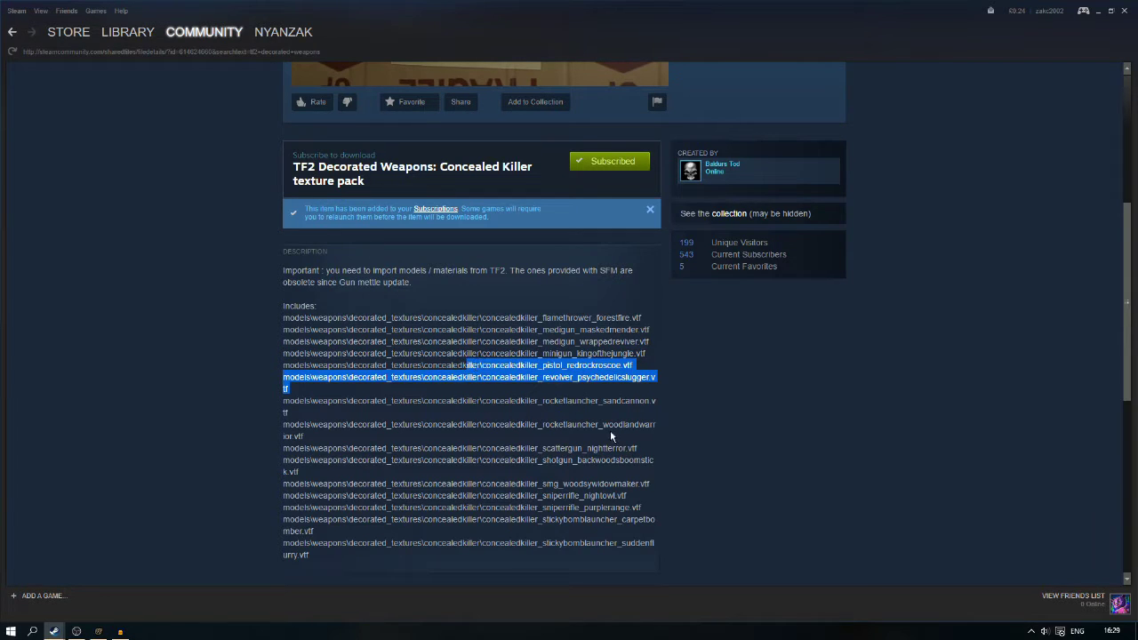
pyautogui.moveTo(587, 424); pyautogui.dragTo(414, 400)
pyautogui.scroll(-10, 217, 555)
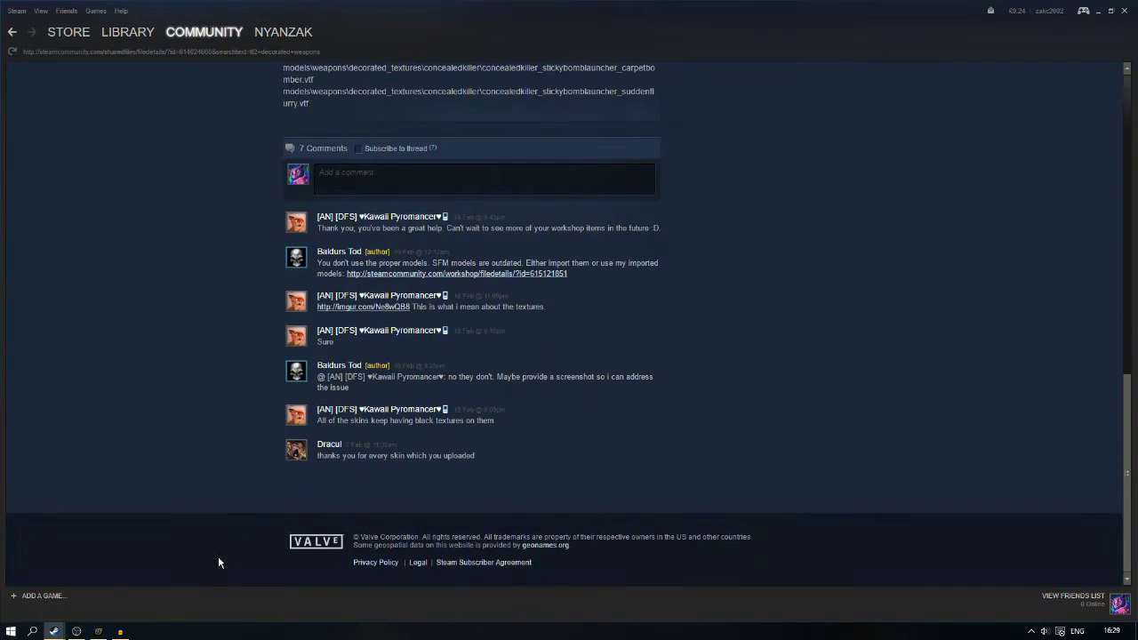
pyautogui.scroll(20, 177, 577)
# Step: Switch to Source Filmmaker, add override materials to c_minigun1 and show its game model in the Element Viewer
pyautogui.click(98, 631)
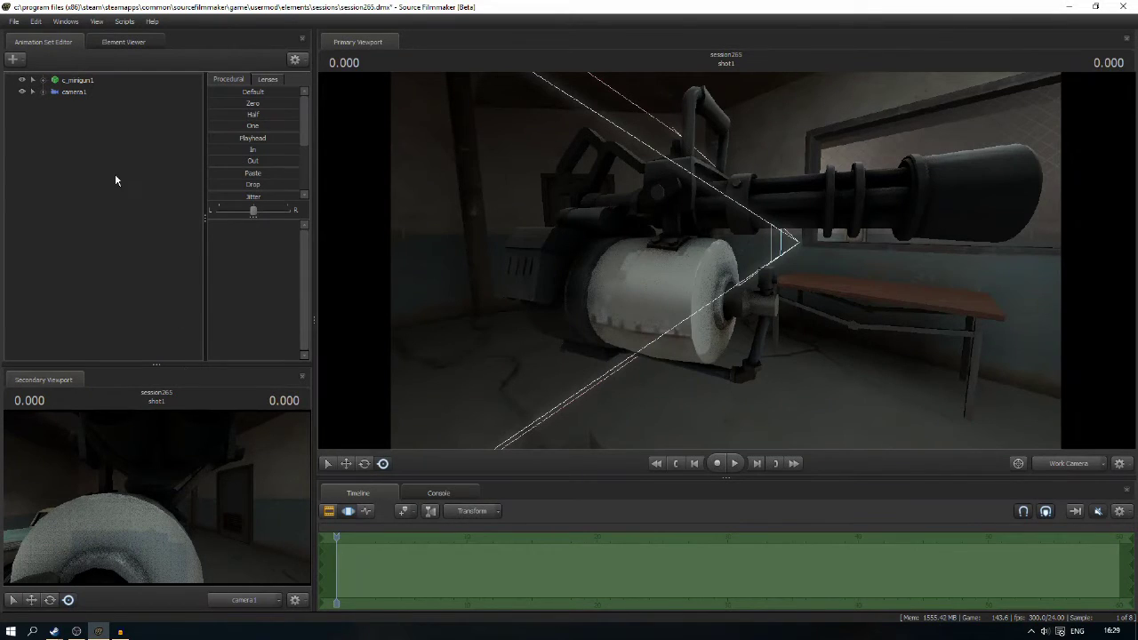
pyautogui.rightClick(84, 81)
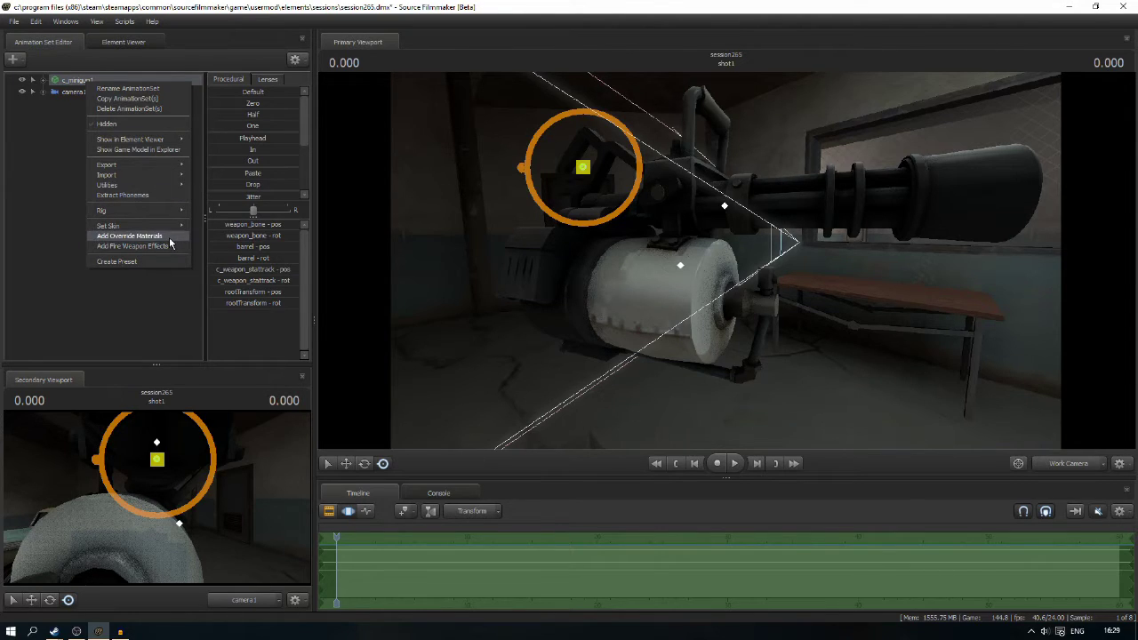
pyautogui.click(142, 236)
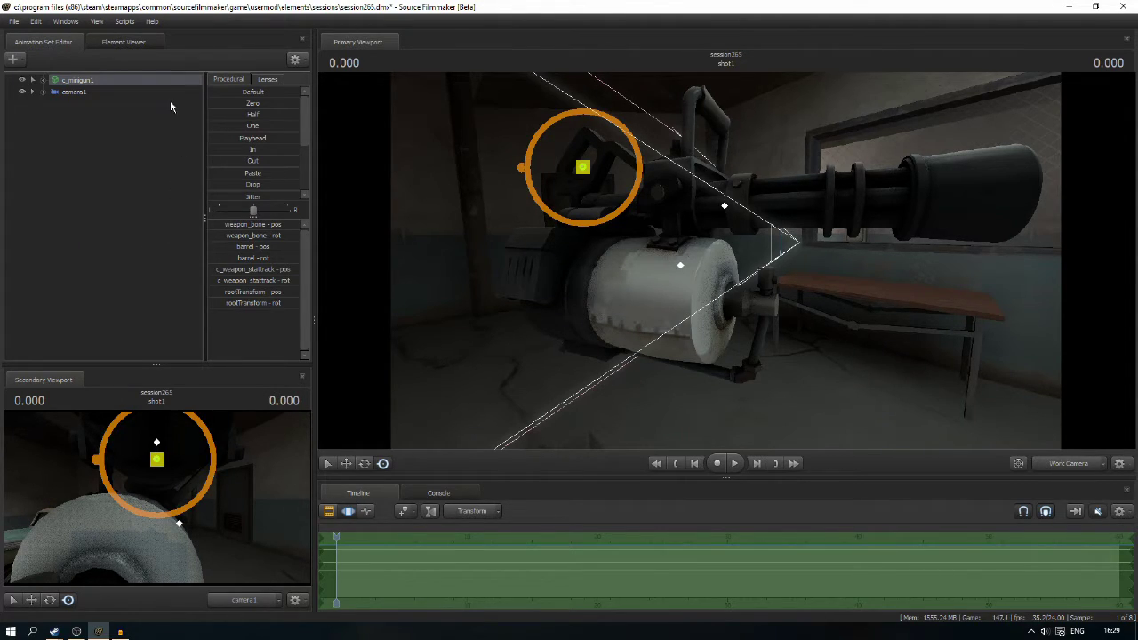
pyautogui.rightClick(145, 81)
pyautogui.moveTo(240, 138)
pyautogui.click(267, 150)
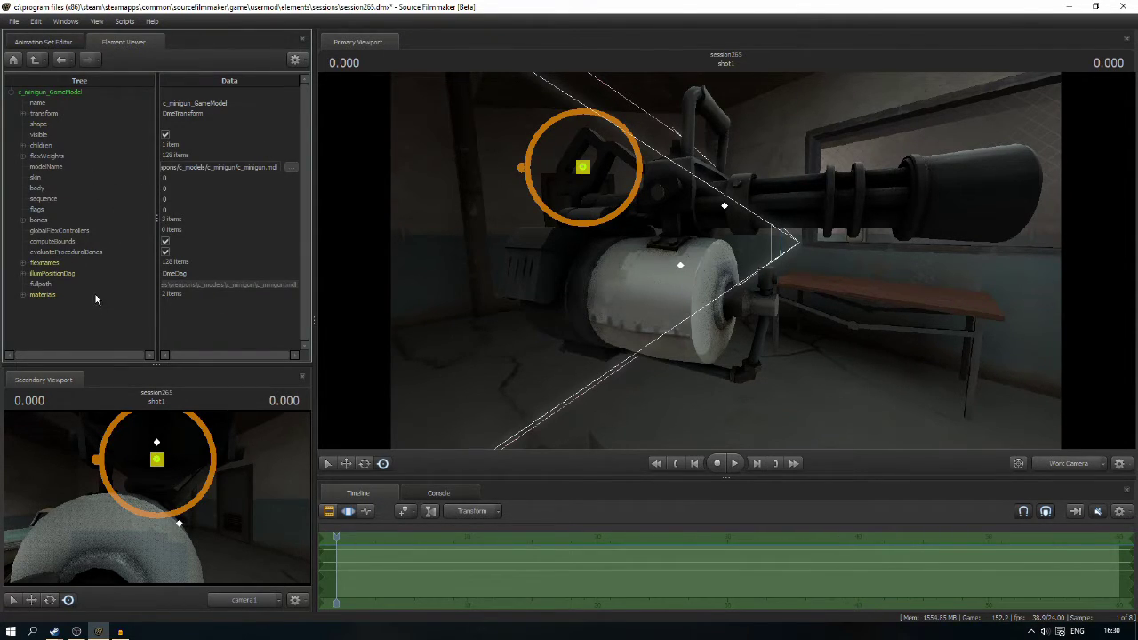
# Step: Add a string attribute named $basetexture to the c_minigun material of the game model
pyautogui.click(24, 296)
pyautogui.rightClick(65, 307)
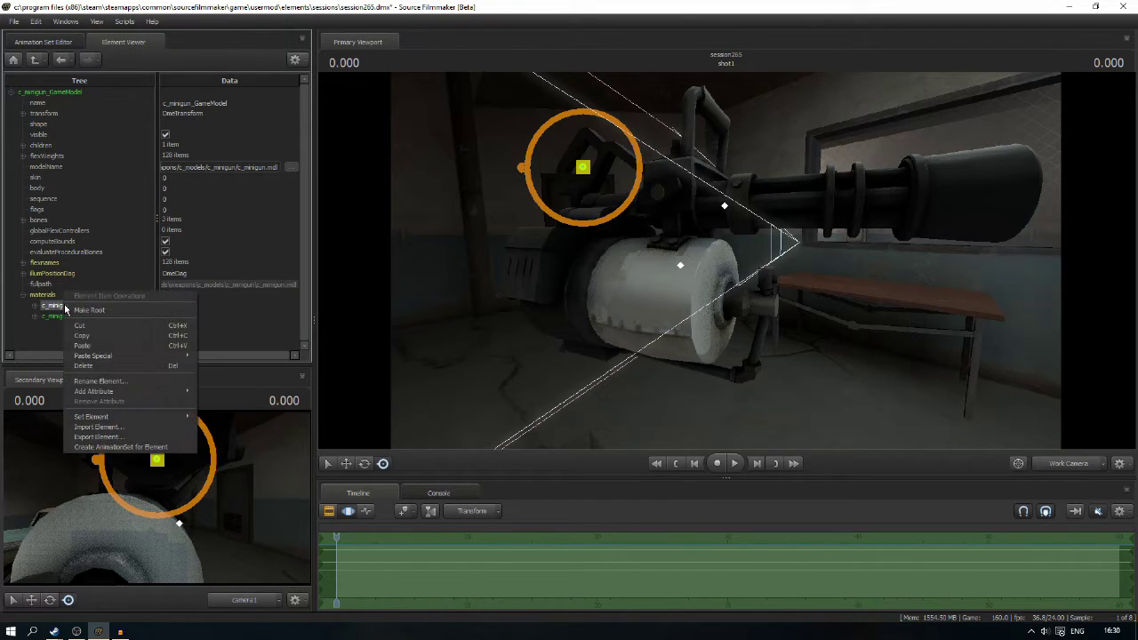
pyautogui.rightClick(56, 306)
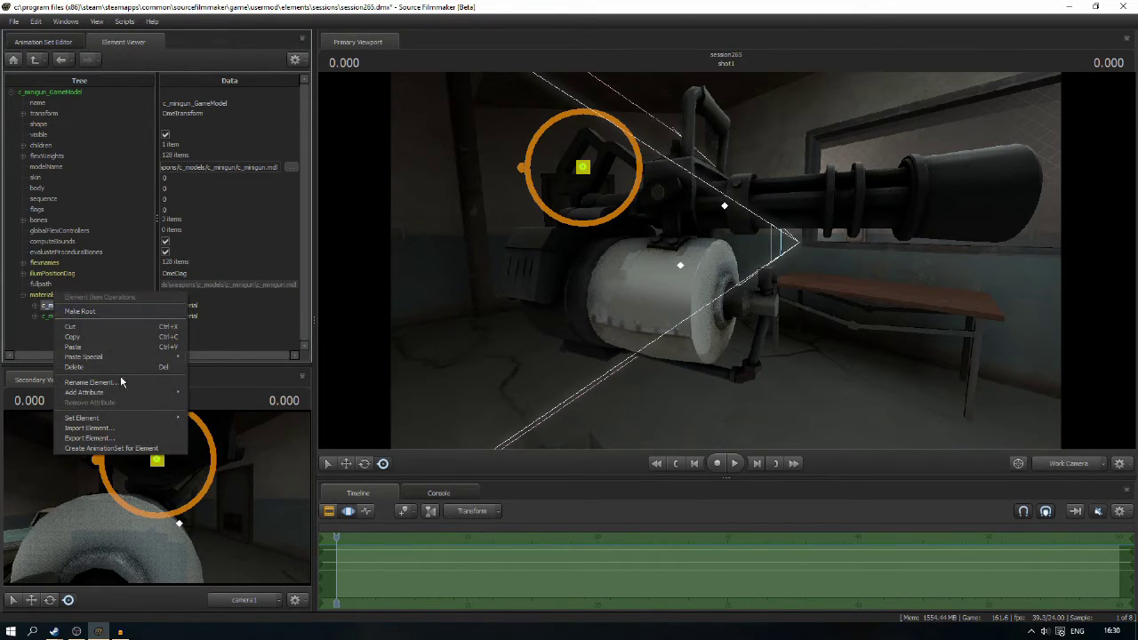
pyautogui.moveTo(147, 392)
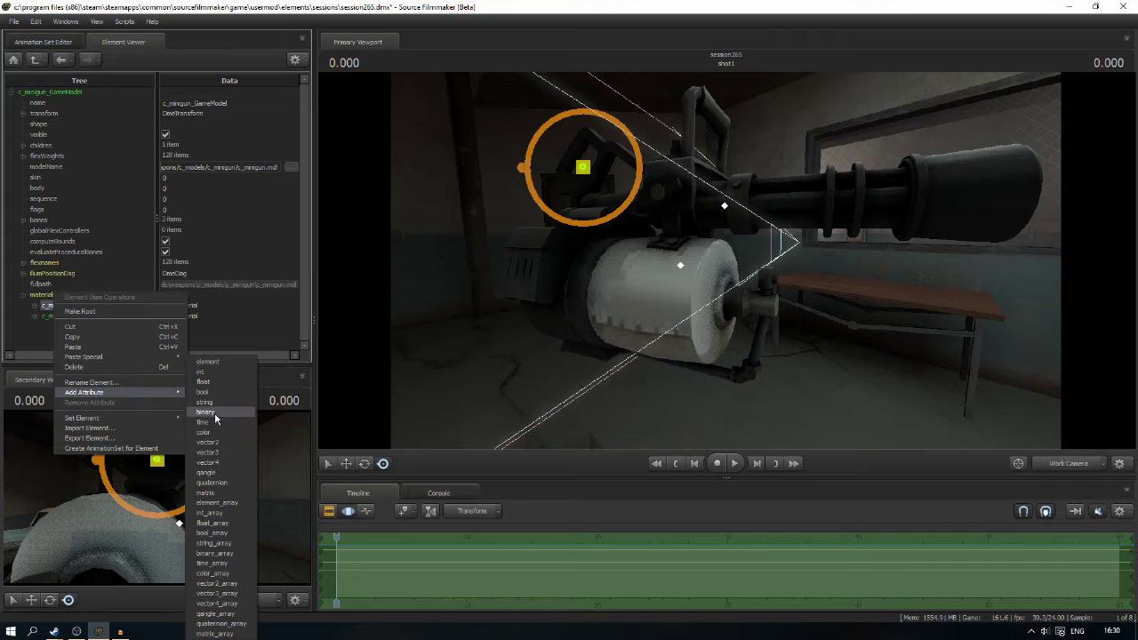
pyautogui.click(214, 402)
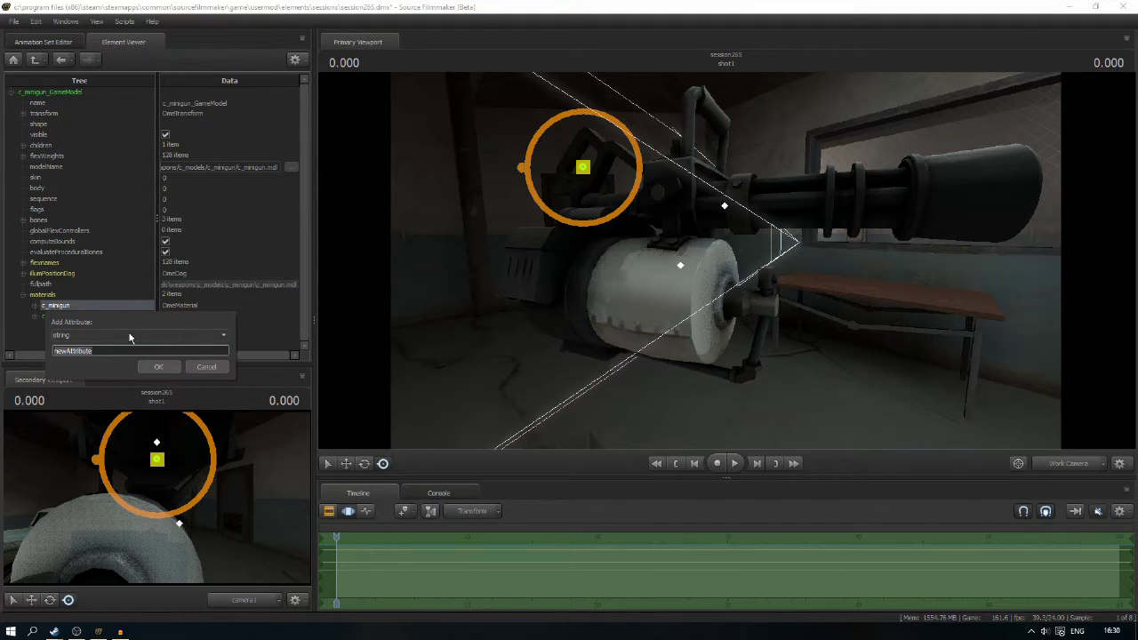
pyautogui.write('s')
pyautogui.click(158, 368)
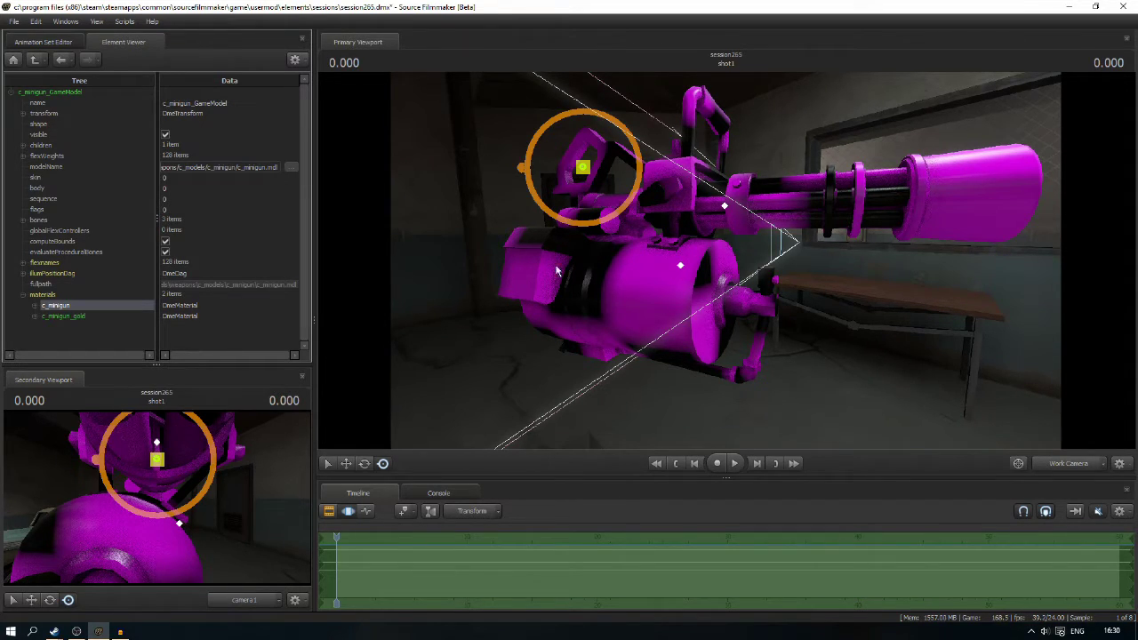
# Step: Expand the c_minigun material's attributes and open its $basetexture value for editing
pyautogui.click(34, 306)
pyautogui.scroll(-1, 129, 329)
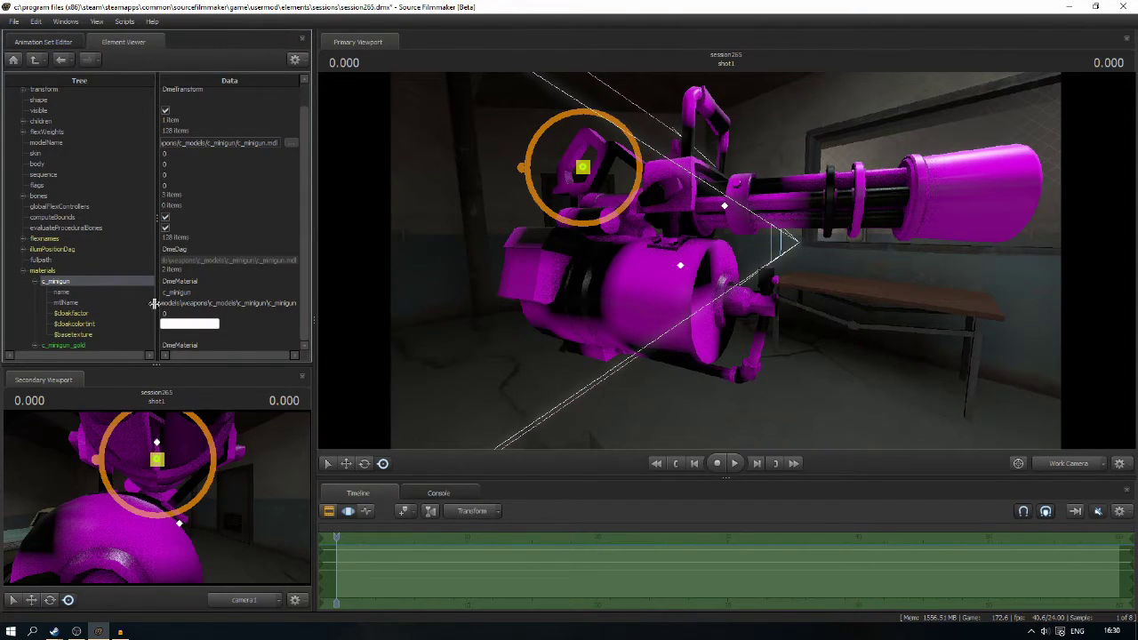
pyautogui.click(35, 282)
pyautogui.click(34, 307)
pyautogui.click(171, 334)
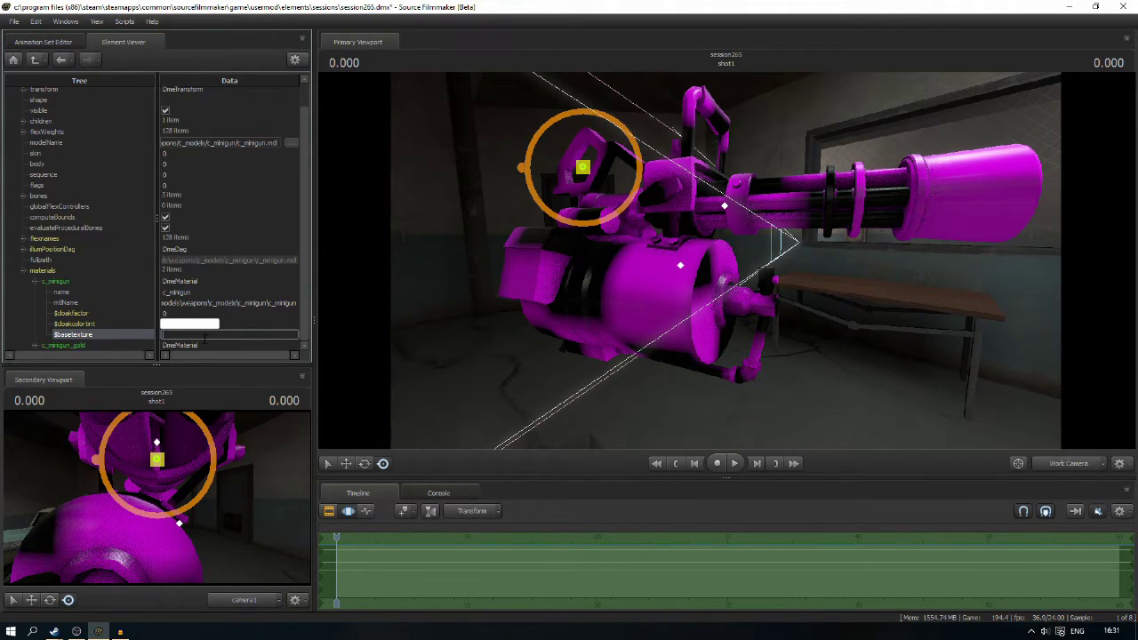
# Step: Switch to Steam and copy the path models\weapons\decorated_textures\concealedkiller\concealedkiller_minigun_kingofthejungle.vtf from the item's description
pyautogui.moveTo(53, 632)
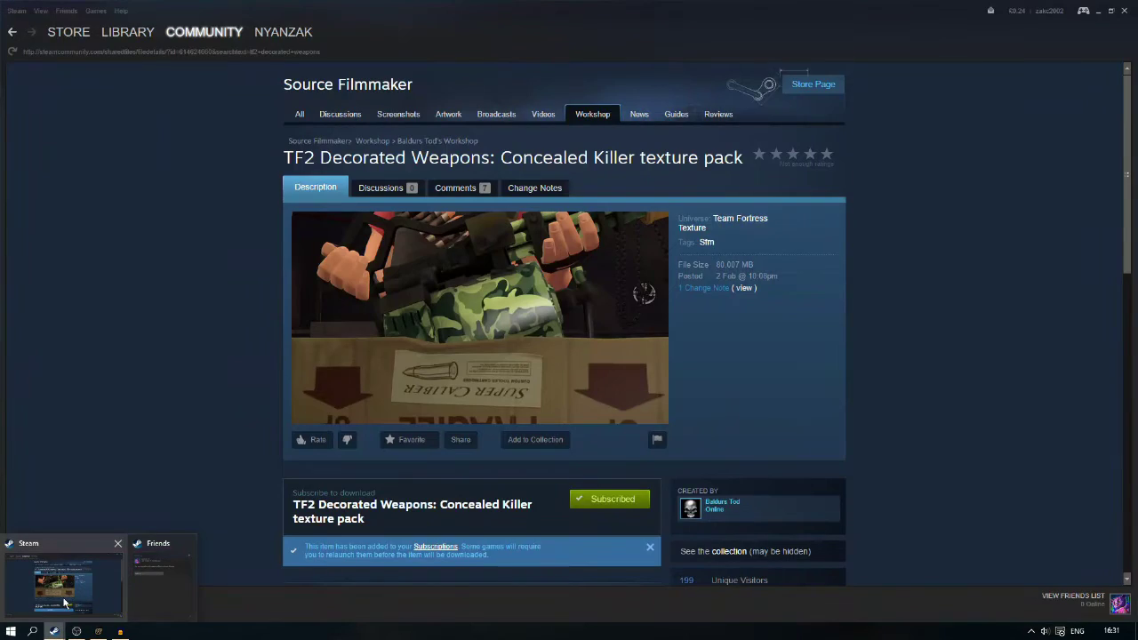
pyautogui.click(55, 578)
pyautogui.scroll(-5, 223, 526)
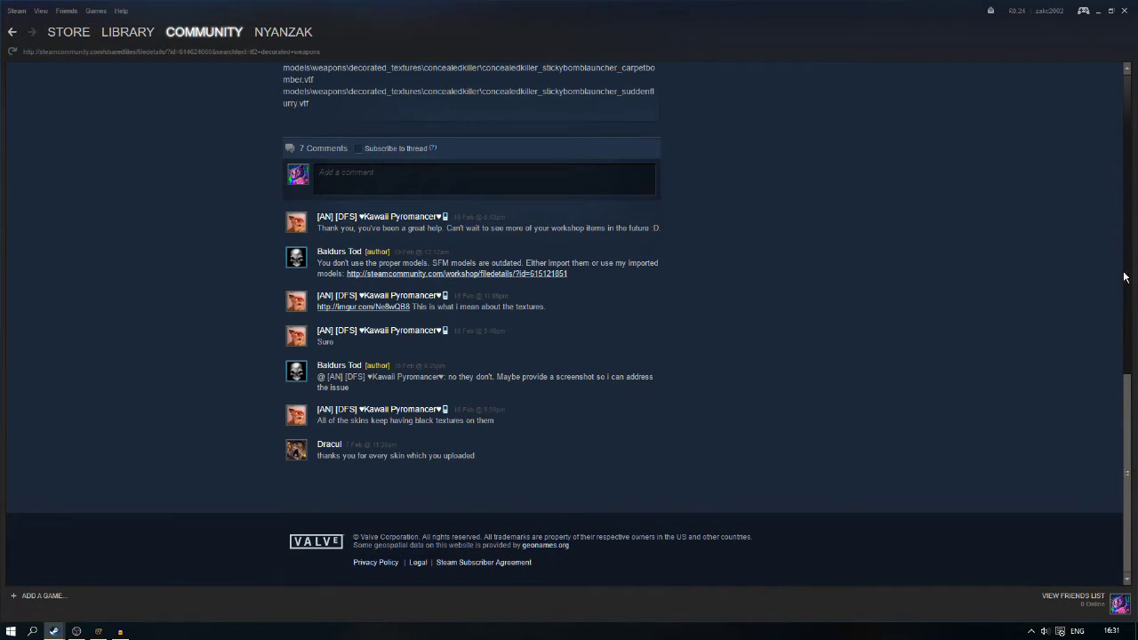
pyautogui.scroll(5, 1124, 277)
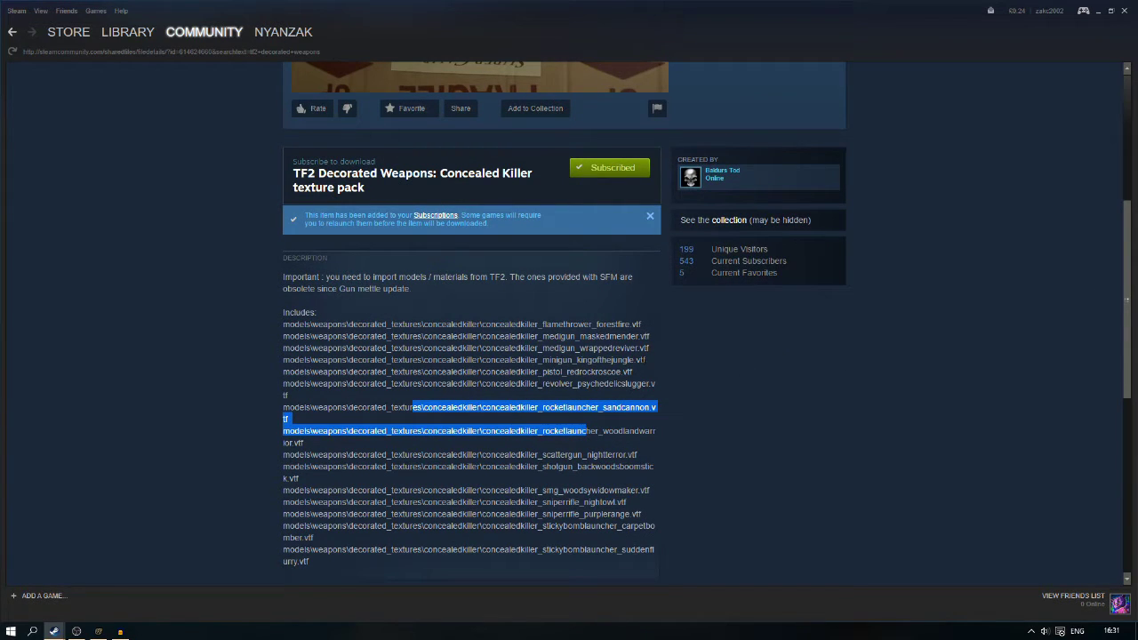
pyautogui.moveTo(649, 359); pyautogui.dragTo(262, 353)
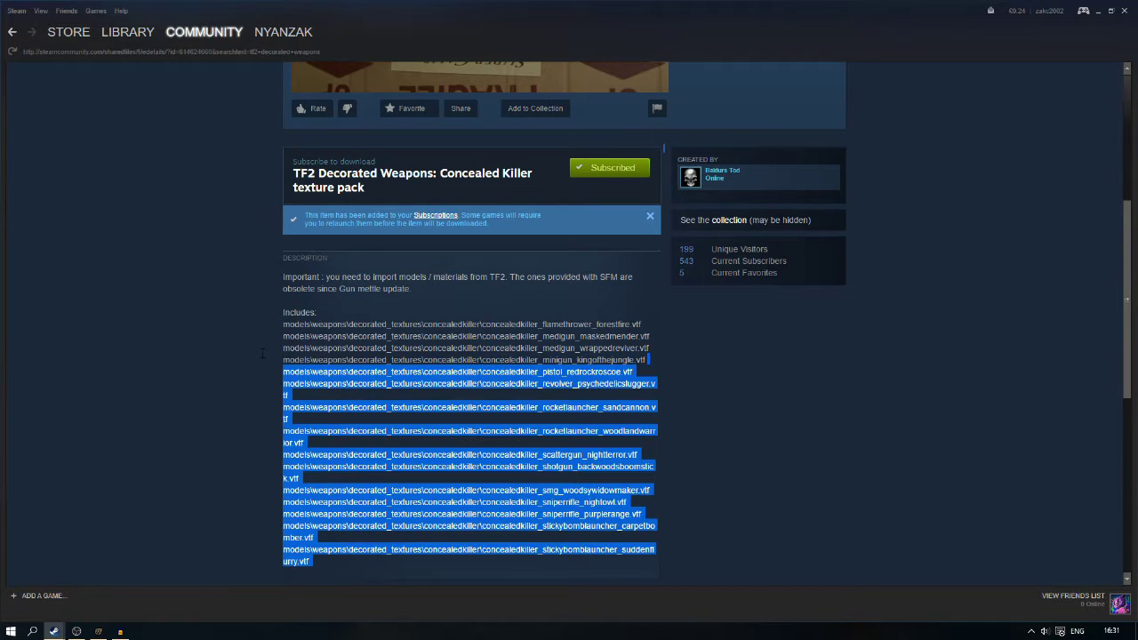
pyautogui.moveTo(649, 359); pyautogui.dragTo(283, 359)
pyautogui.rightClick(294, 359)
pyautogui.click(311, 435)
# Step: Switch to Source Filmmaker and set the c_minigun material's $basetexture to the copied concealedkiller_minigun_kingofthejungle.vtf path
pyautogui.click(98, 631)
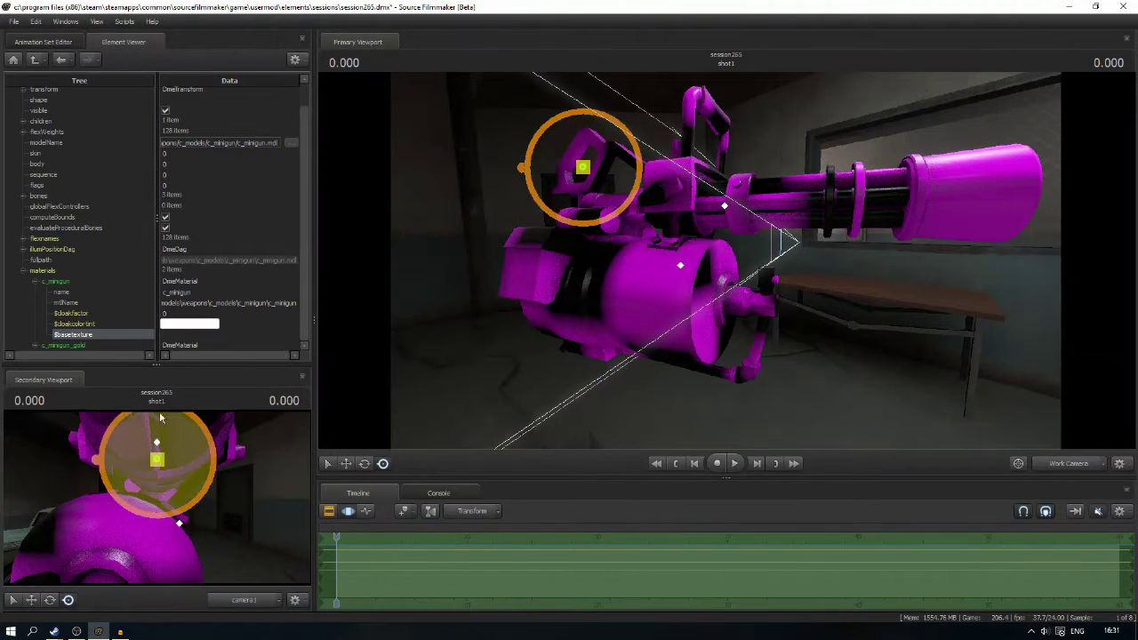
pyautogui.doubleClick(182, 334)
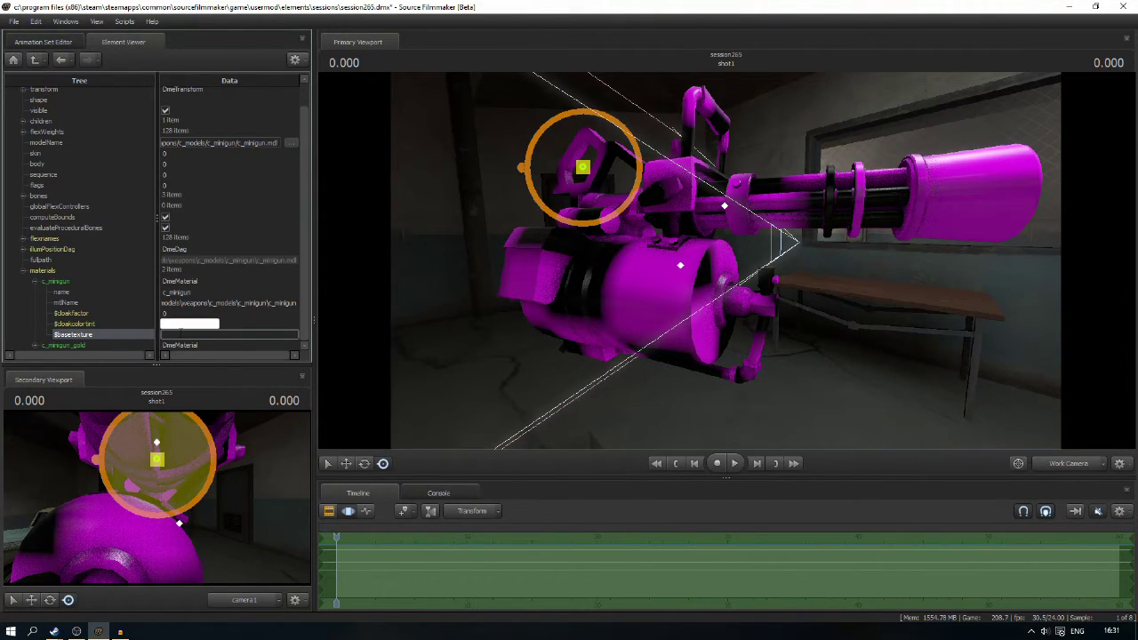
pyautogui.hotkey('ctrl', 'v')
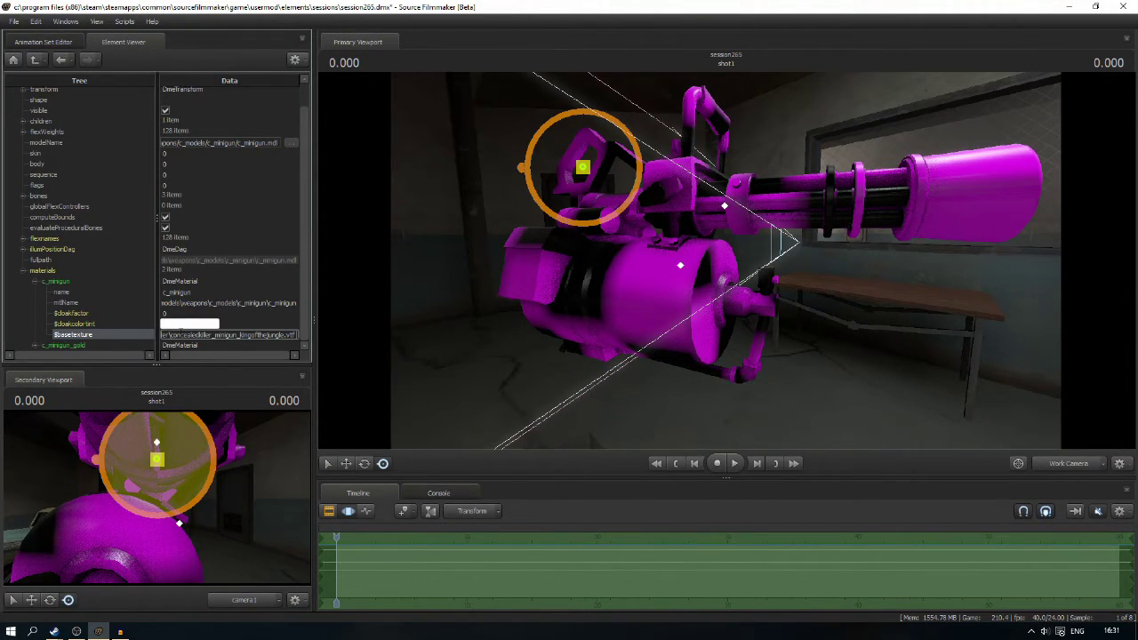
pyautogui.press('Return')
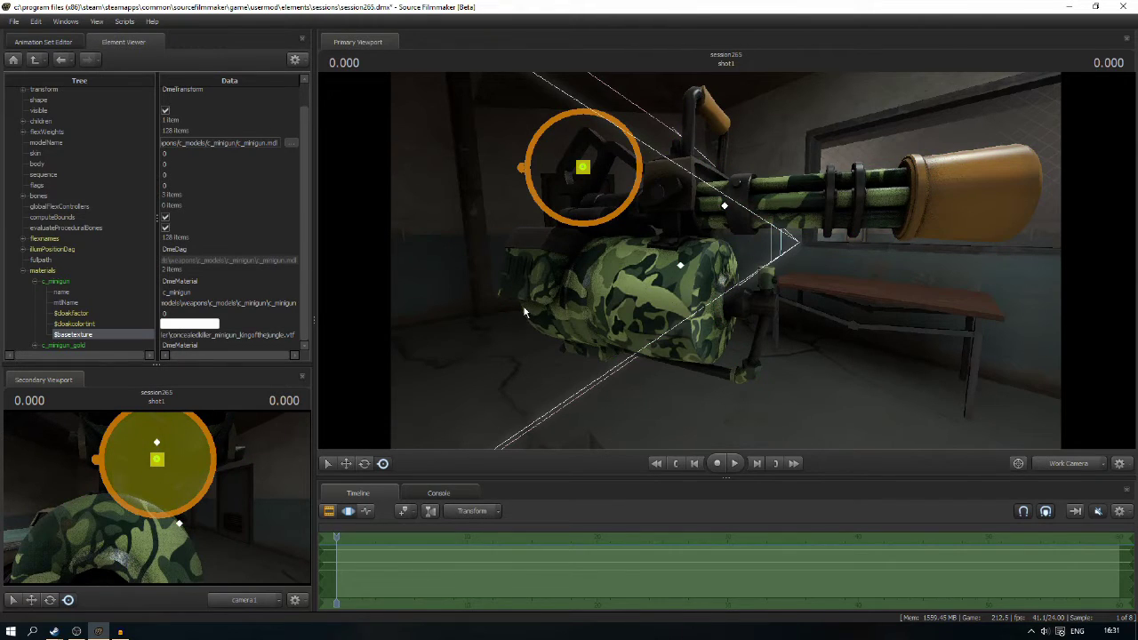
# Step: Create an animation set for the heavy model, filtering the model list by "heav"
pyautogui.click(49, 42)
pyautogui.rightClick(52, 166)
pyautogui.click(118, 189)
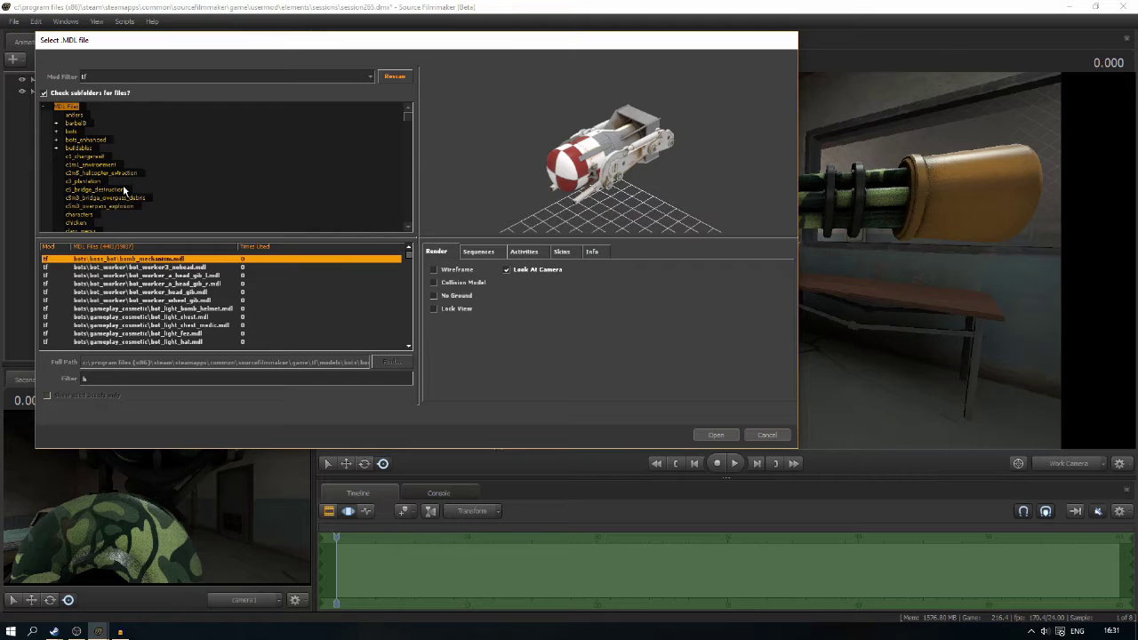
pyautogui.write('heav')
pyautogui.click(84, 76)
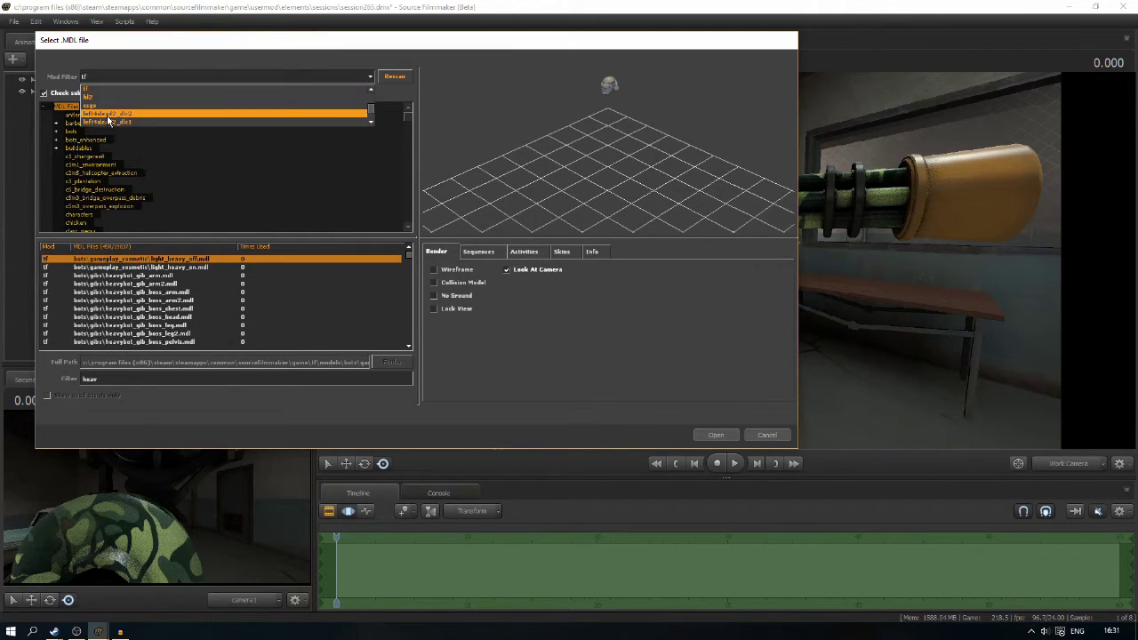
pyautogui.scroll(3, 107, 104)
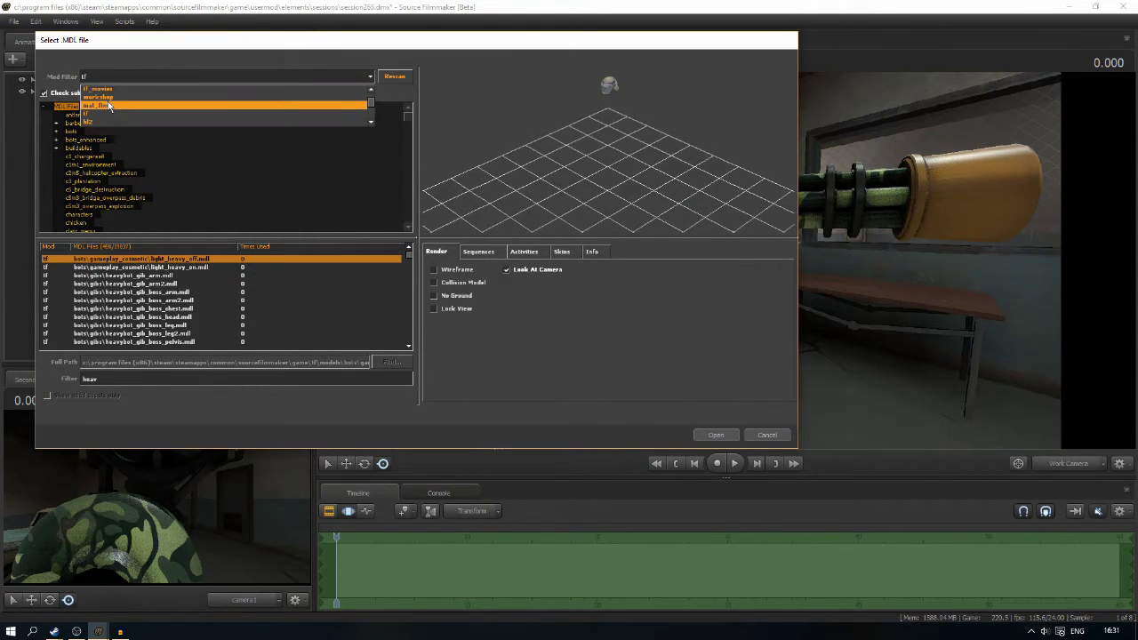
pyautogui.click(105, 100)
pyautogui.press('Return')
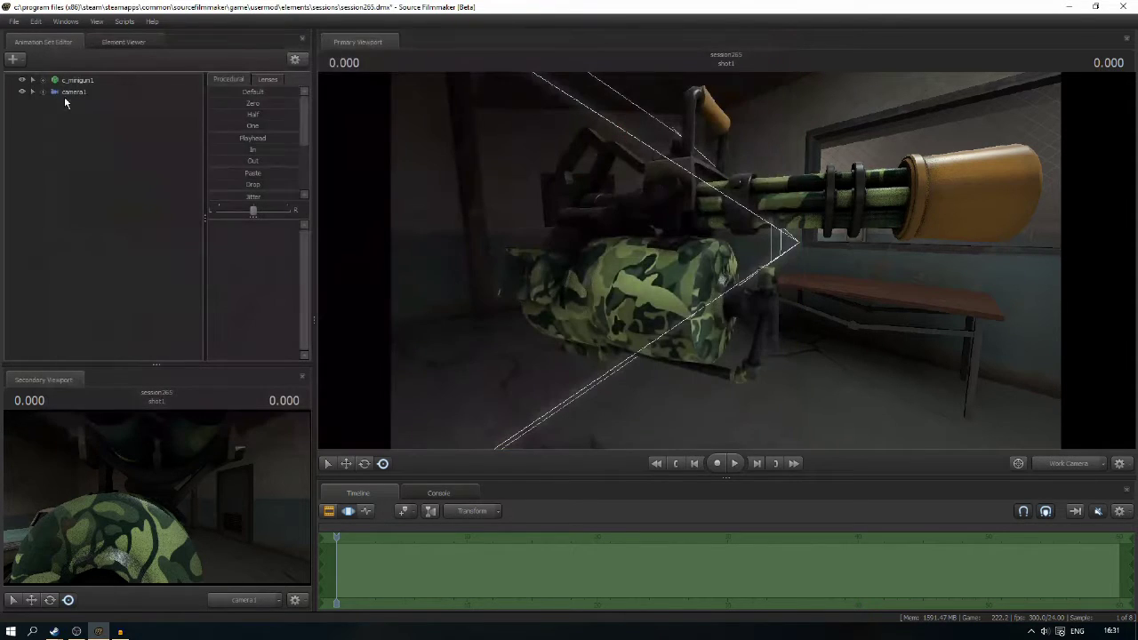
# Step: Import the stand_PRIMARY sequence onto heavy1
pyautogui.rightClick(72, 104)
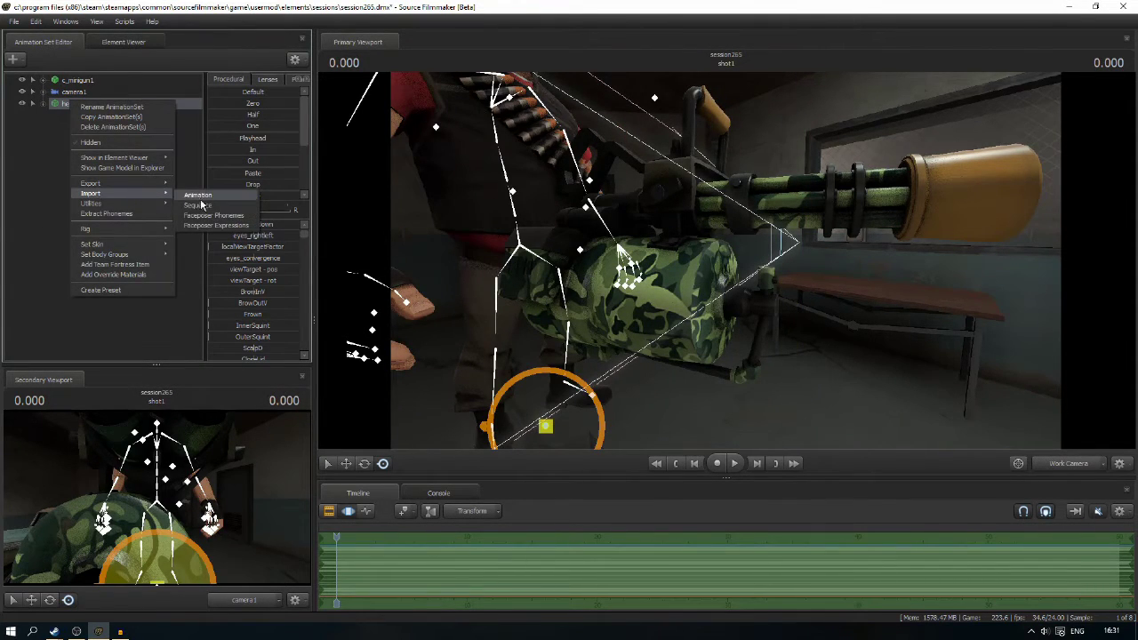
pyautogui.click(355, 245)
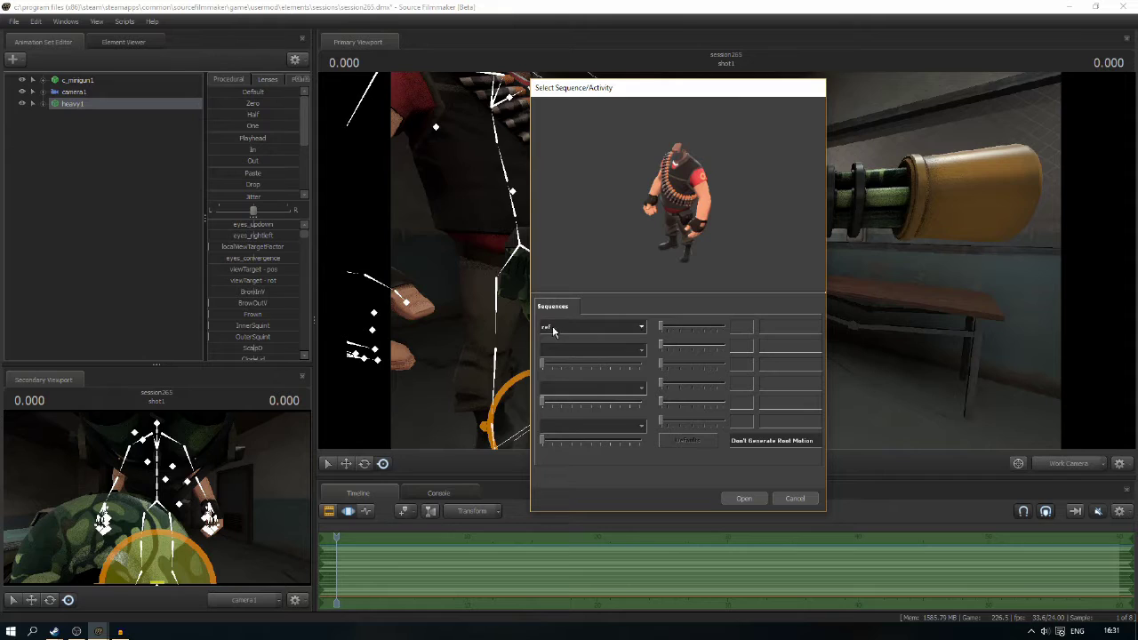
pyautogui.click(557, 326)
pyautogui.scroll(-5, 562, 355)
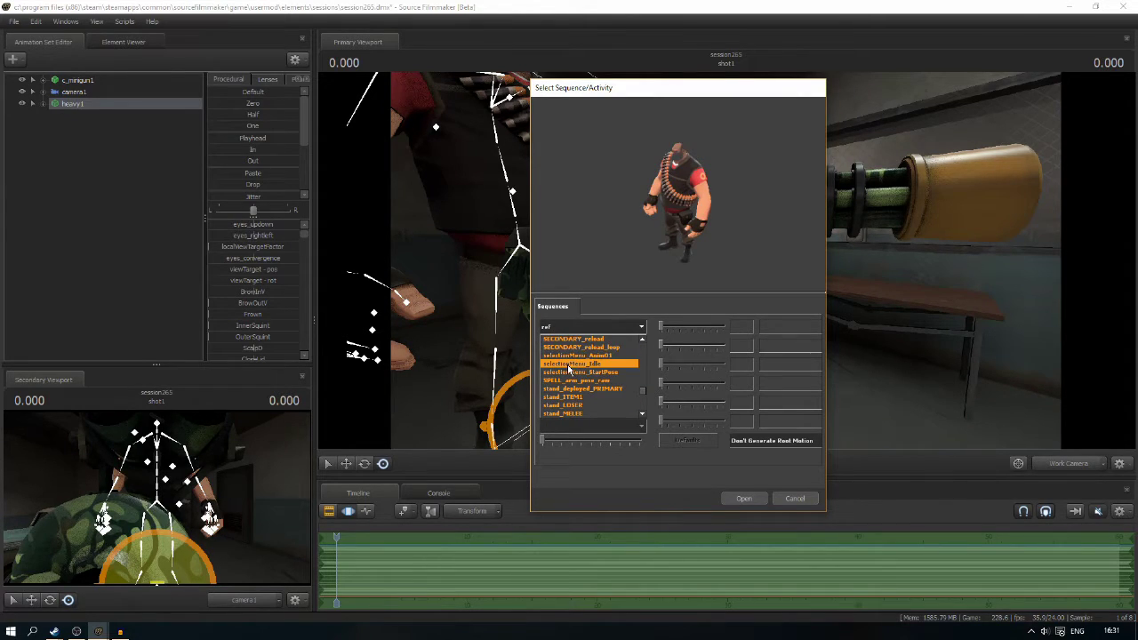
pyautogui.scroll(-2, 576, 396)
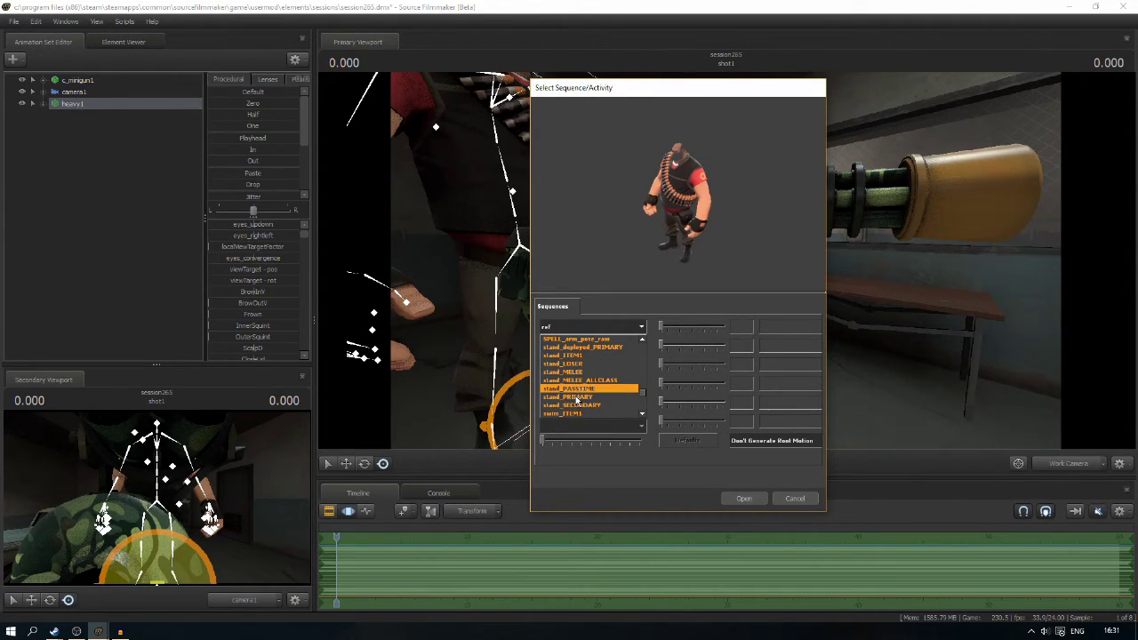
pyautogui.click(569, 397)
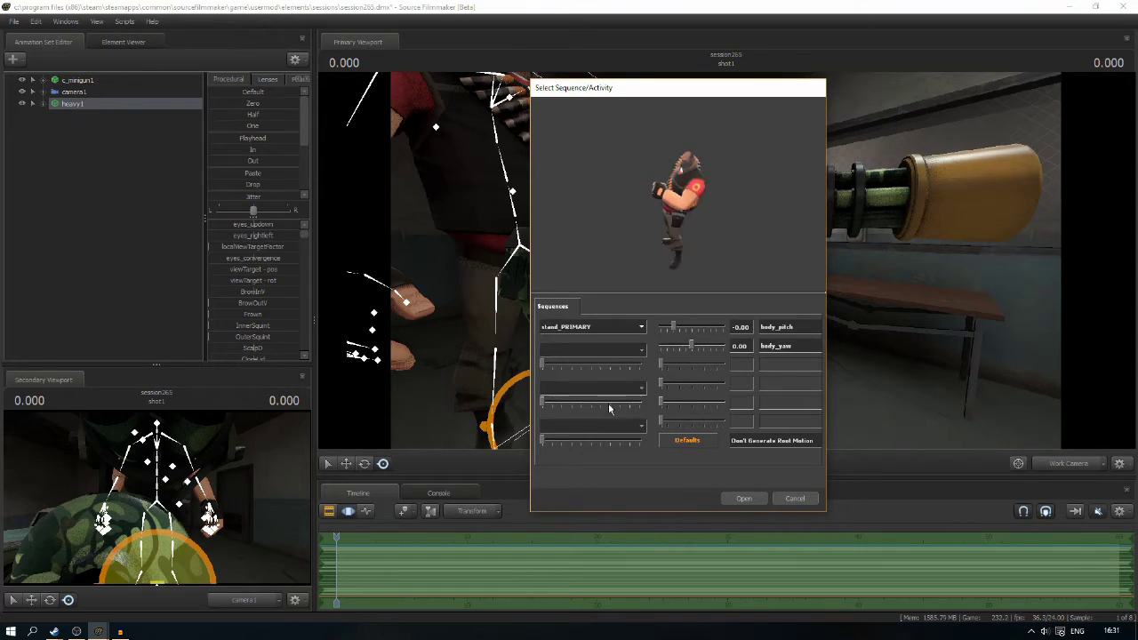
pyautogui.click(744, 498)
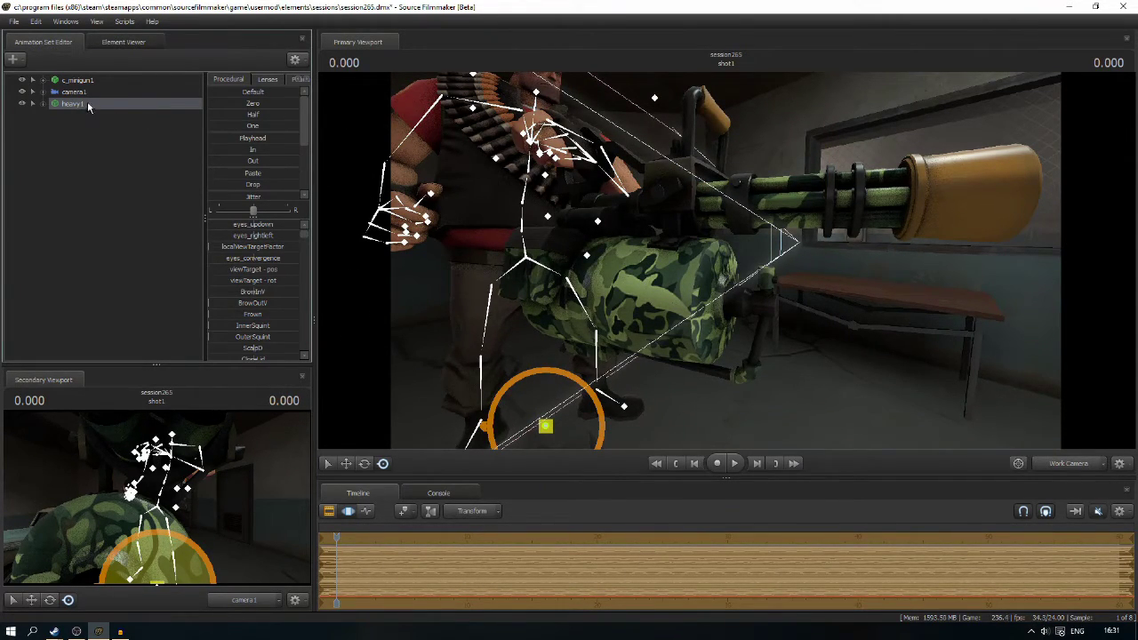
# Step: Lock c_minigun1 to heavy1 and zero its transforms to place the minigun on the Heavy
pyautogui.click(77, 80)
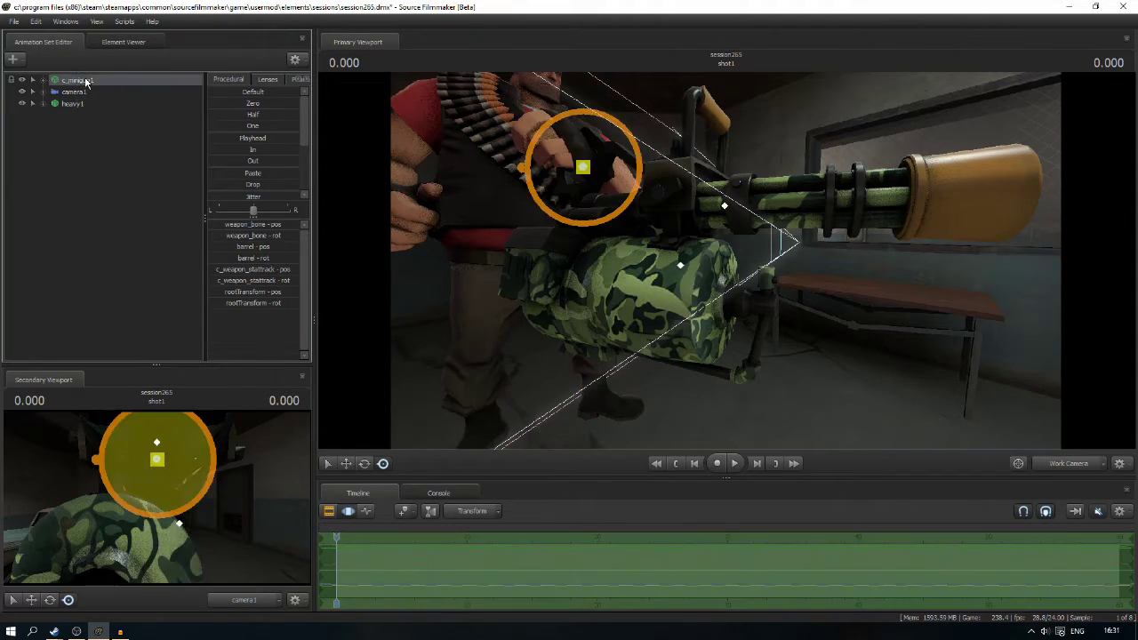
pyautogui.click(235, 115)
pyautogui.moveTo(219, 103); pyautogui.dragTo(289, 103)
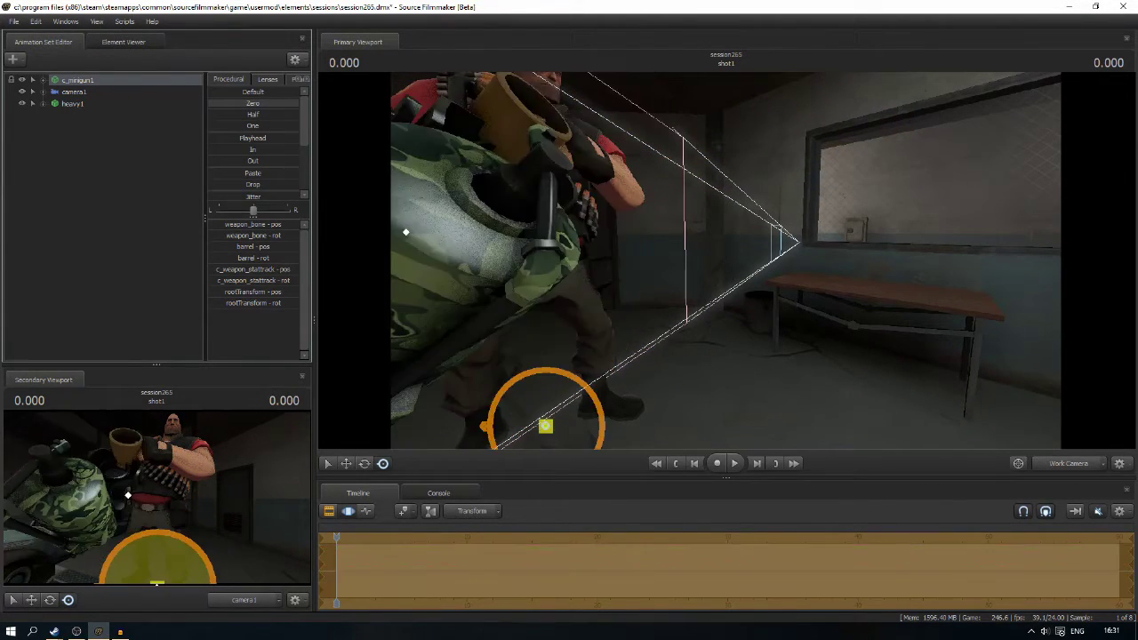
pyautogui.moveTo(369, 117); pyautogui.dragTo(703, 261)
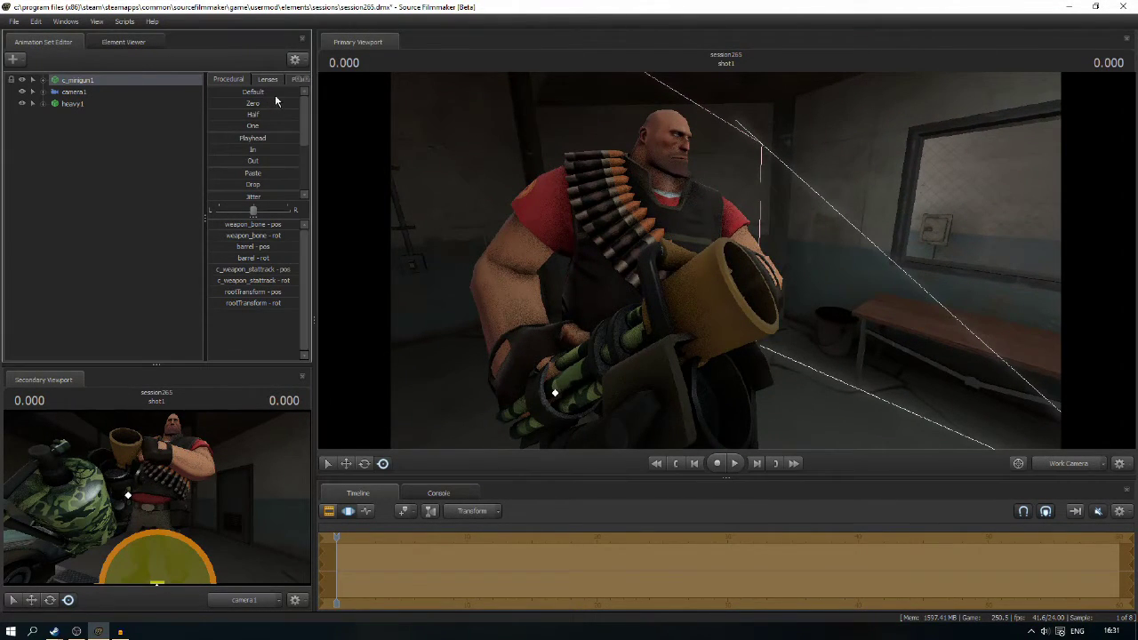
pyautogui.moveTo(258, 103); pyautogui.dragTo(285, 103)
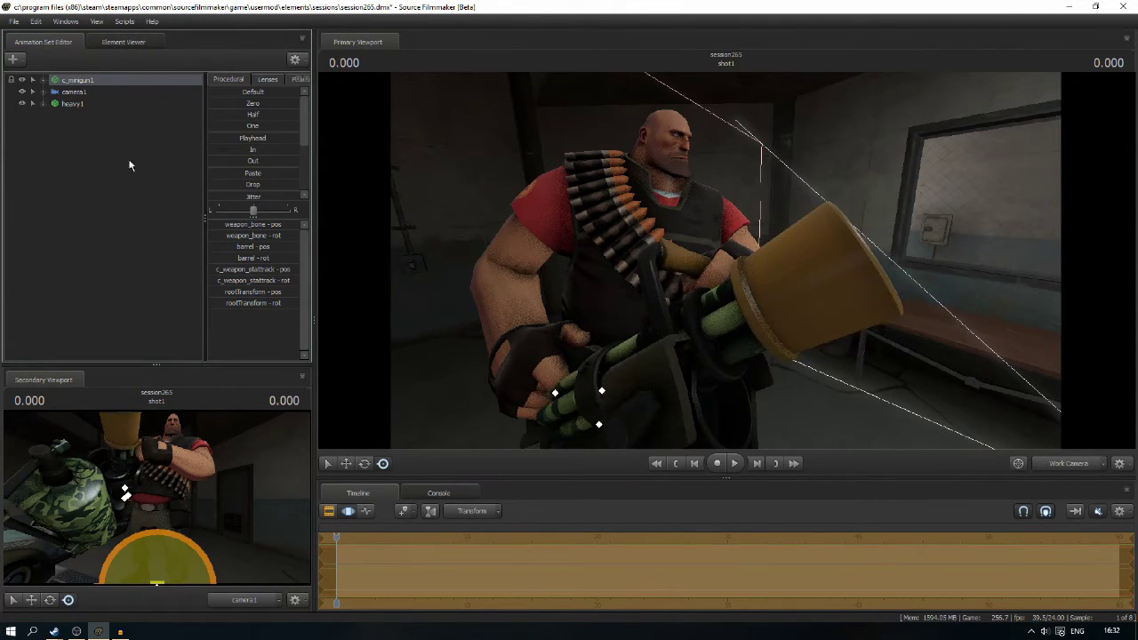
# Step: Delete the c_minigun1 animation set and add the w_minigun Team Fortress item to heavy1, filtering the items by "mini"
pyautogui.rightClick(81, 81)
pyautogui.click(98, 108)
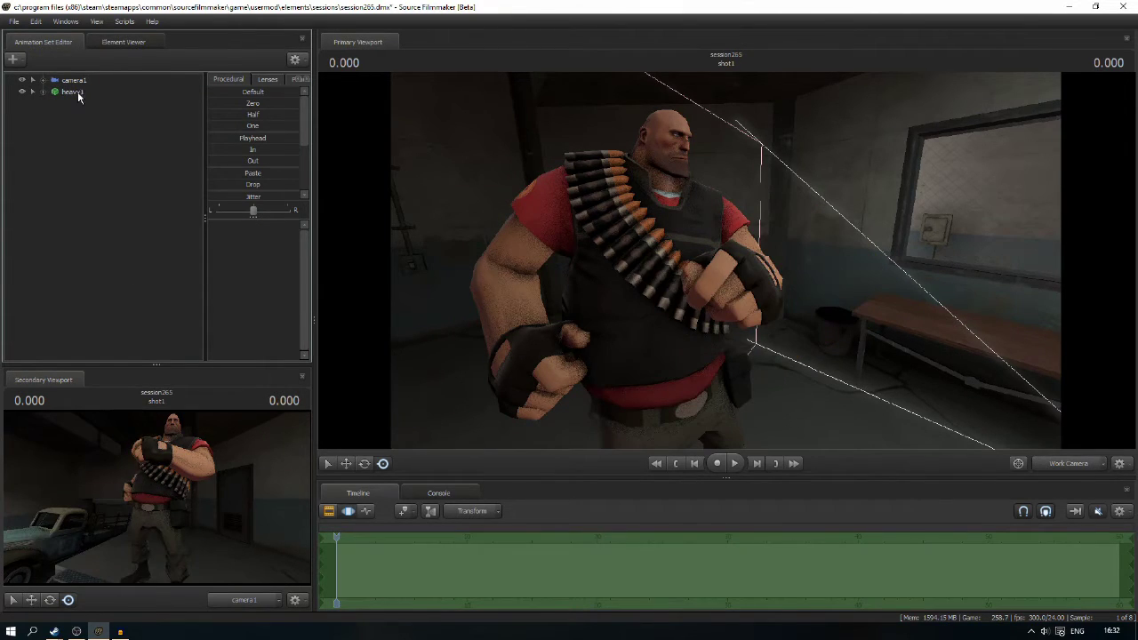
pyautogui.rightClick(79, 93)
pyautogui.click(140, 257)
pyautogui.write('mini')
pyautogui.click(507, 306)
pyautogui.click(565, 375)
pyautogui.moveTo(577, 342); pyautogui.dragTo(788, 237)
pyautogui.moveTo(902, 223); pyautogui.dragTo(709, 256)
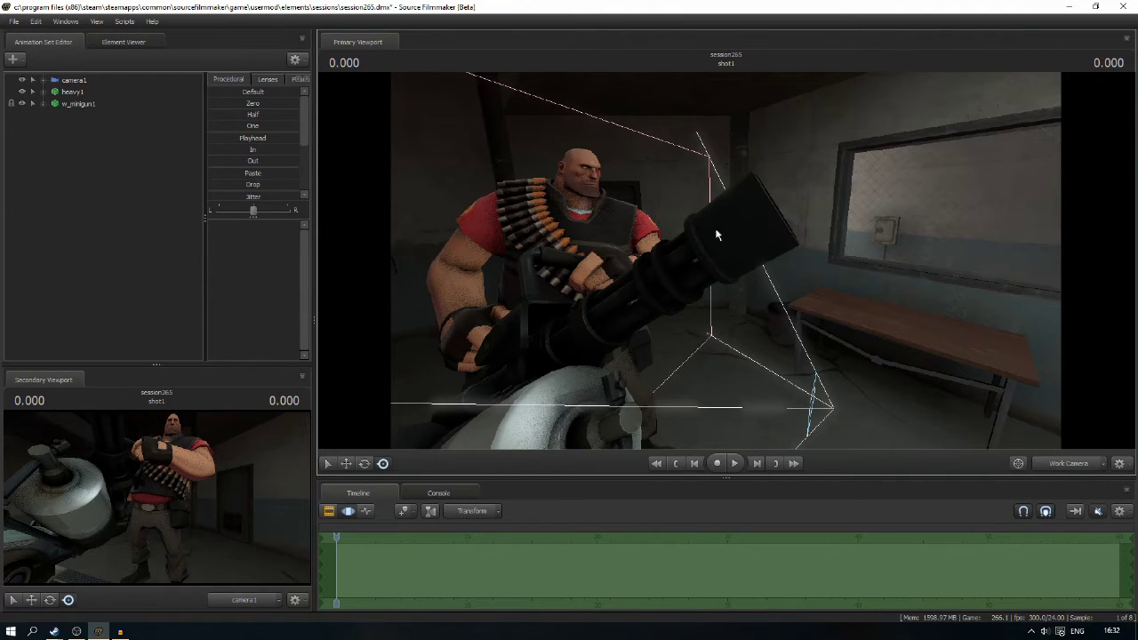
pyautogui.moveTo(735, 230); pyautogui.dragTo(725, 259)
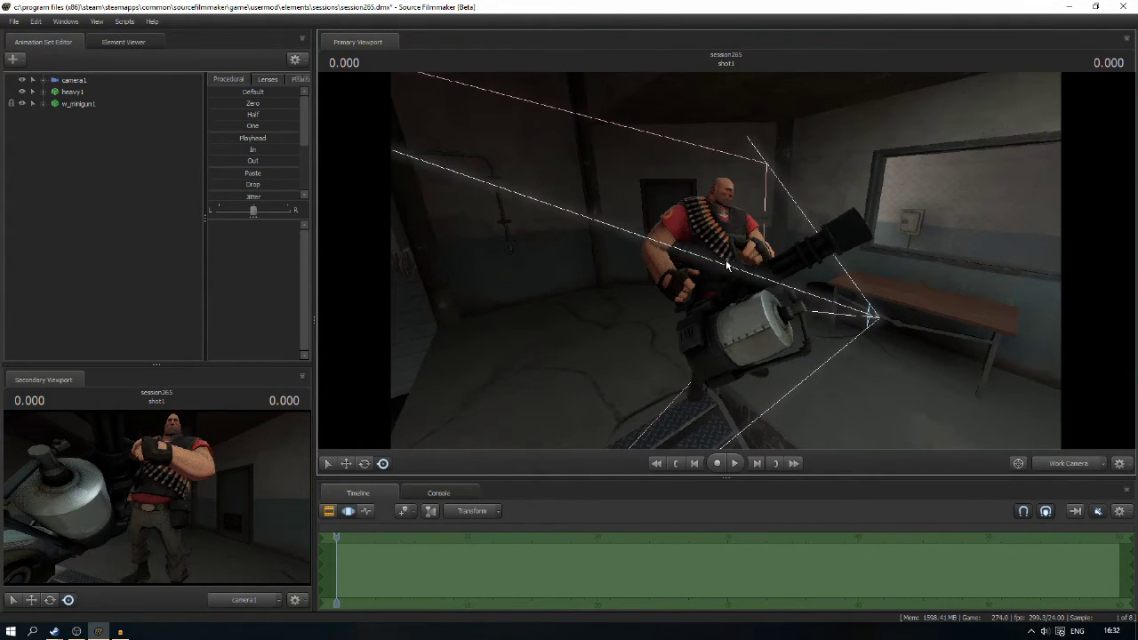
pyautogui.moveTo(726, 258); pyautogui.dragTo(731, 260)
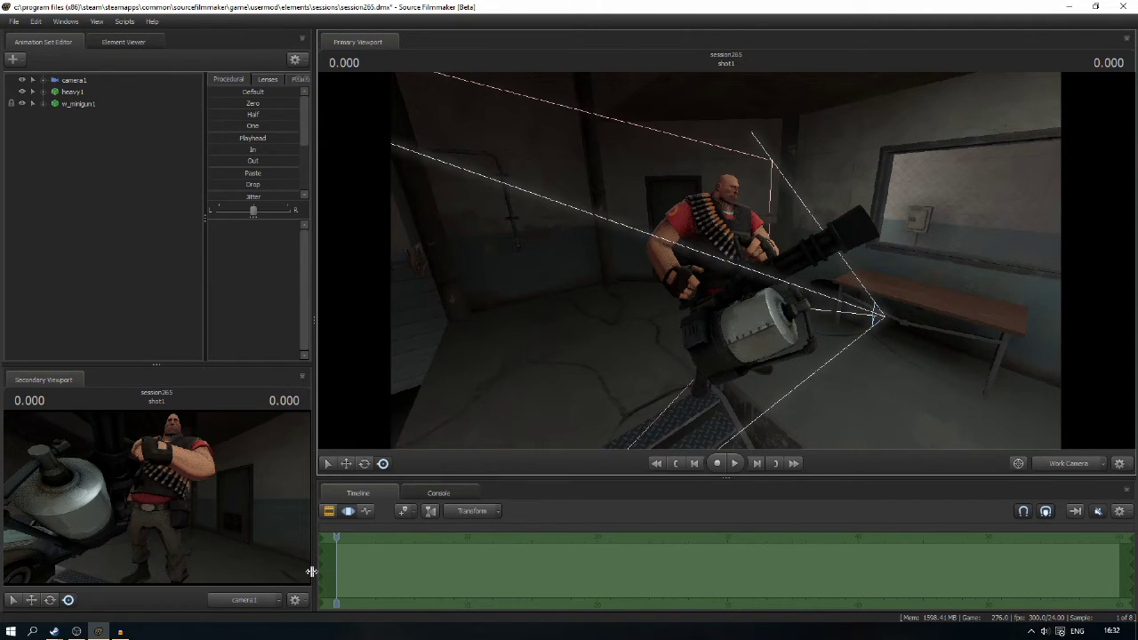
# Step: Switch to Steam and review the Concealed Killer texture pack's description, included texture paths and comments
pyautogui.moveTo(55, 631)
pyautogui.click(138, 559)
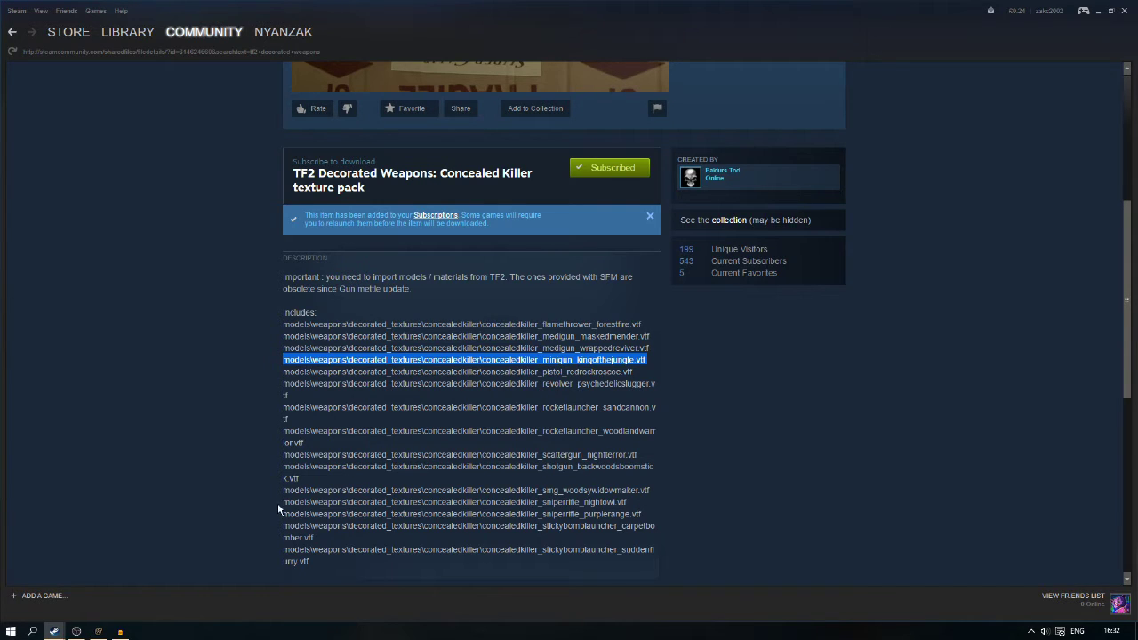
pyautogui.scroll(-5, 306, 502)
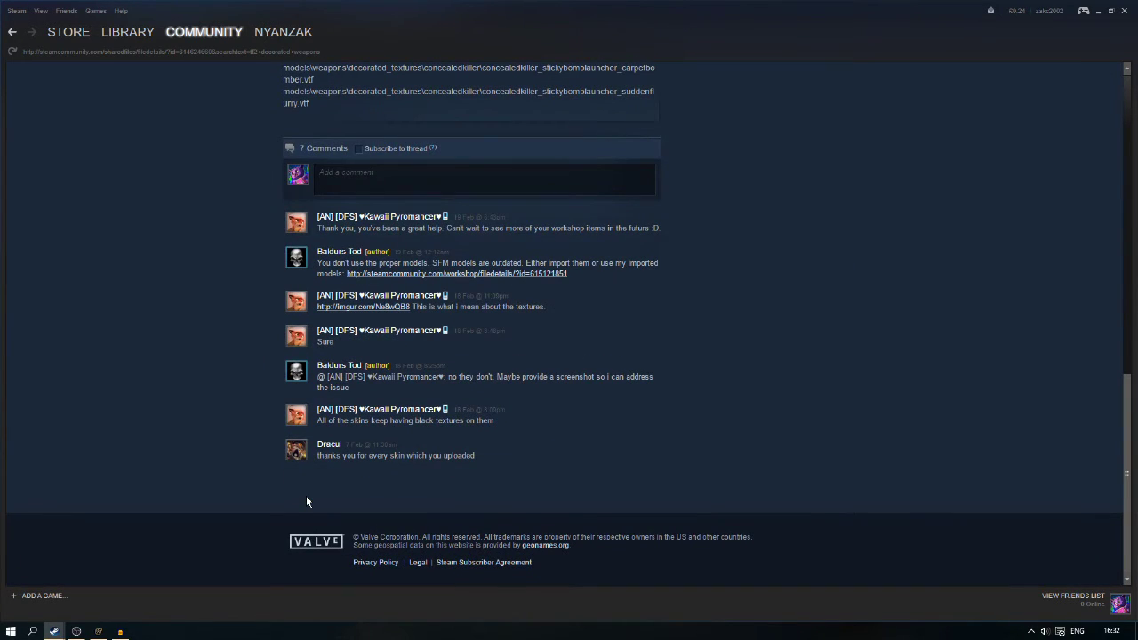
pyautogui.scroll(10, 306, 502)
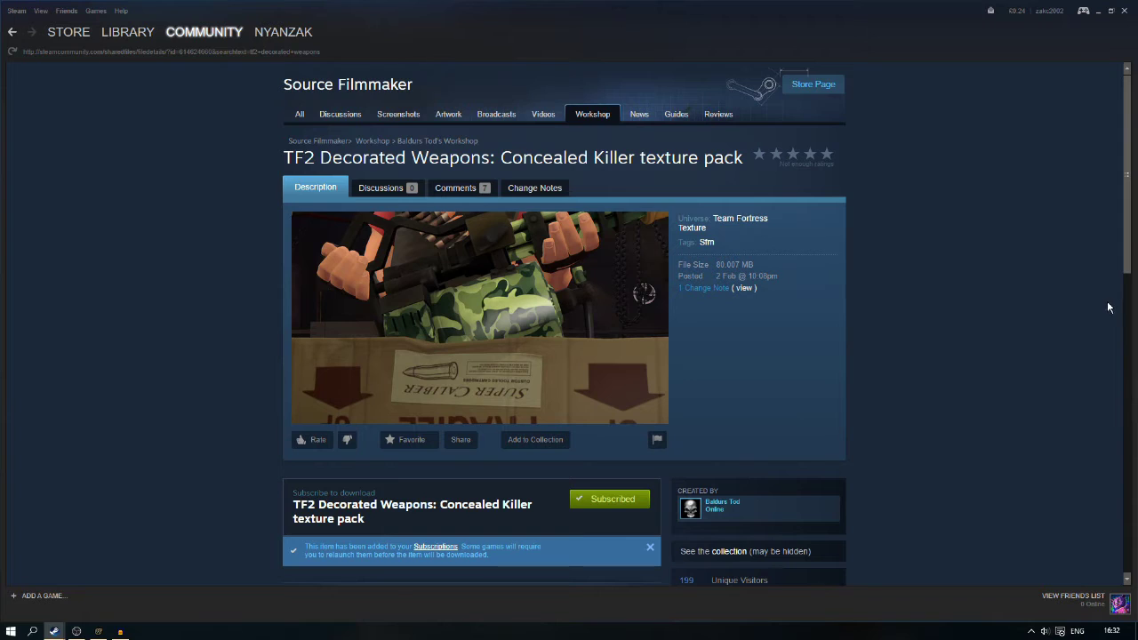
pyautogui.scroll(-5, 1129, 293)
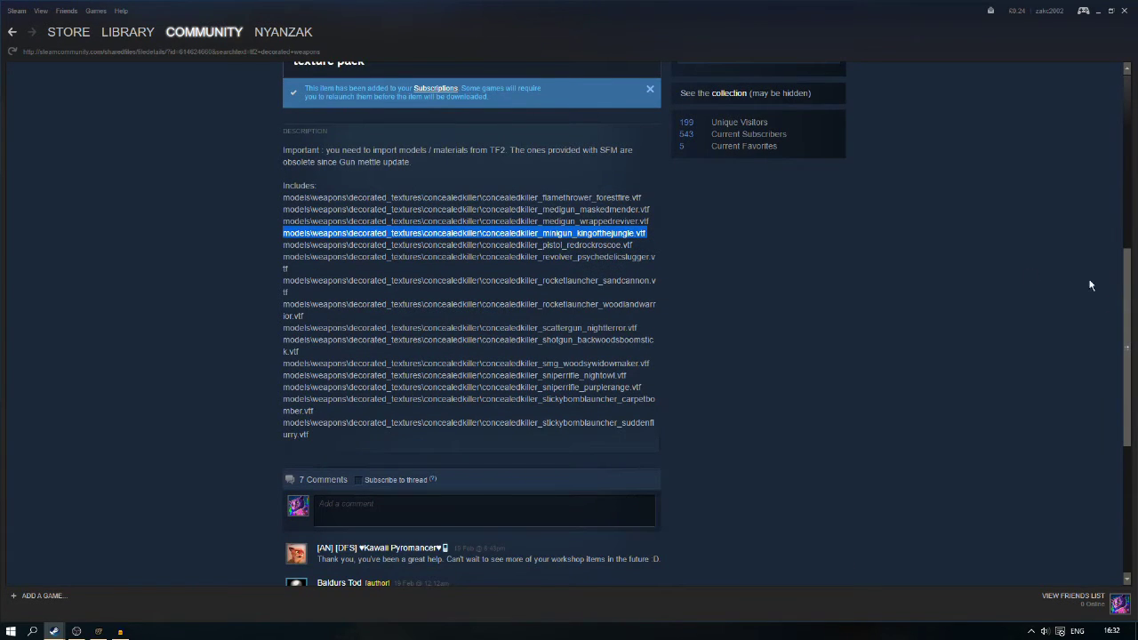
pyautogui.scroll(5, 805, 274)
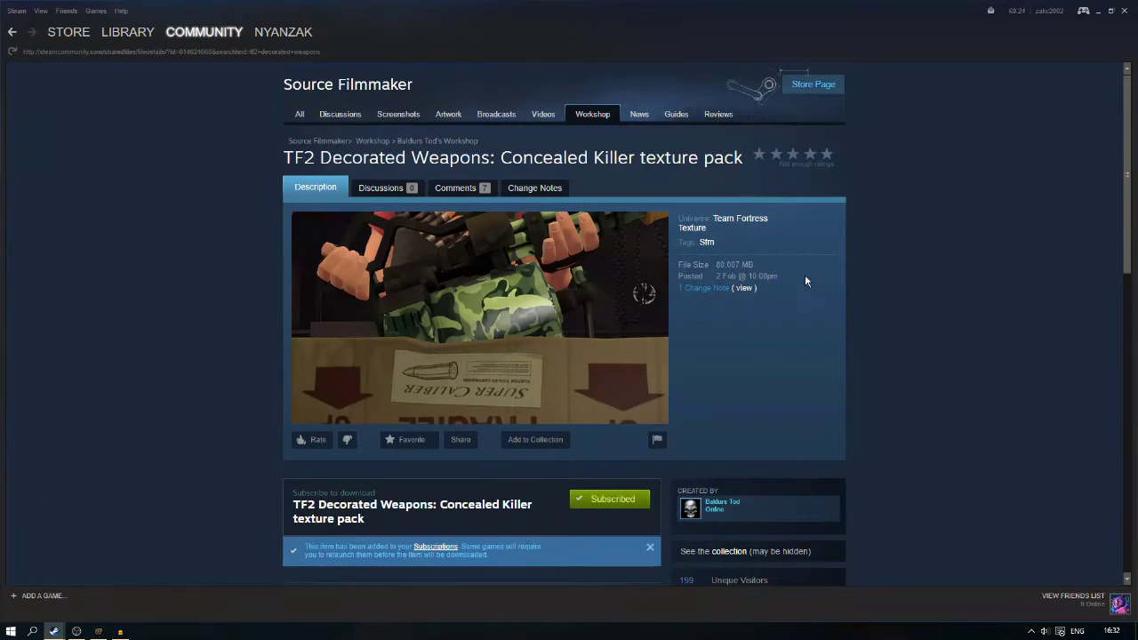
# Step: Browse pages 1 to 3 of the texture pack author's Workshop items, then return to Source Filmmaker
pyautogui.click(435, 141)
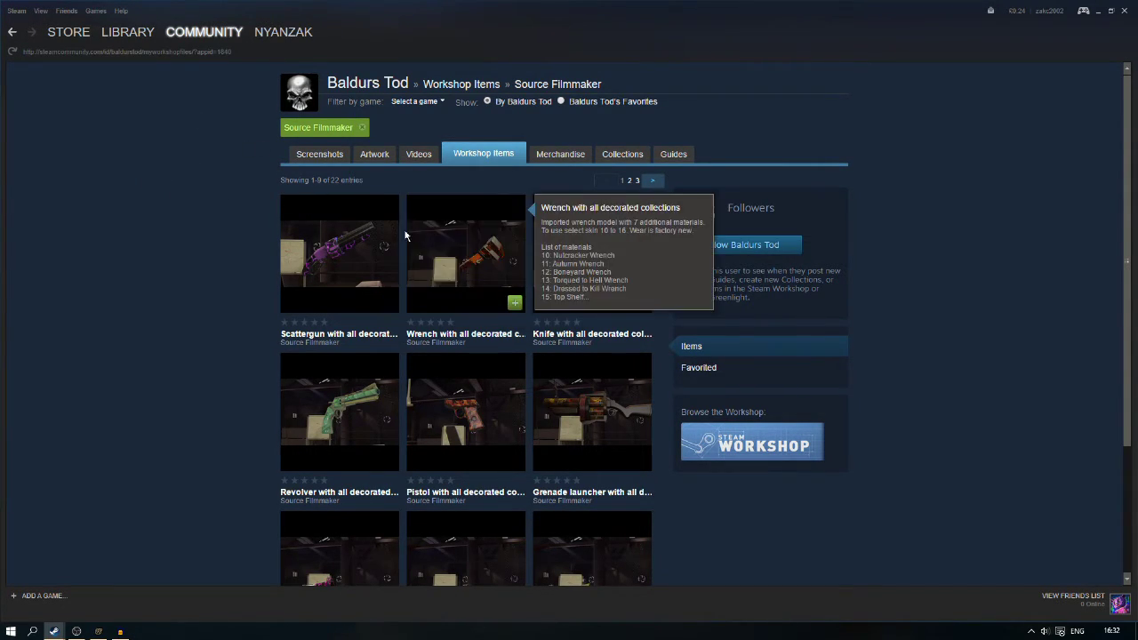
pyautogui.scroll(-2, 514, 284)
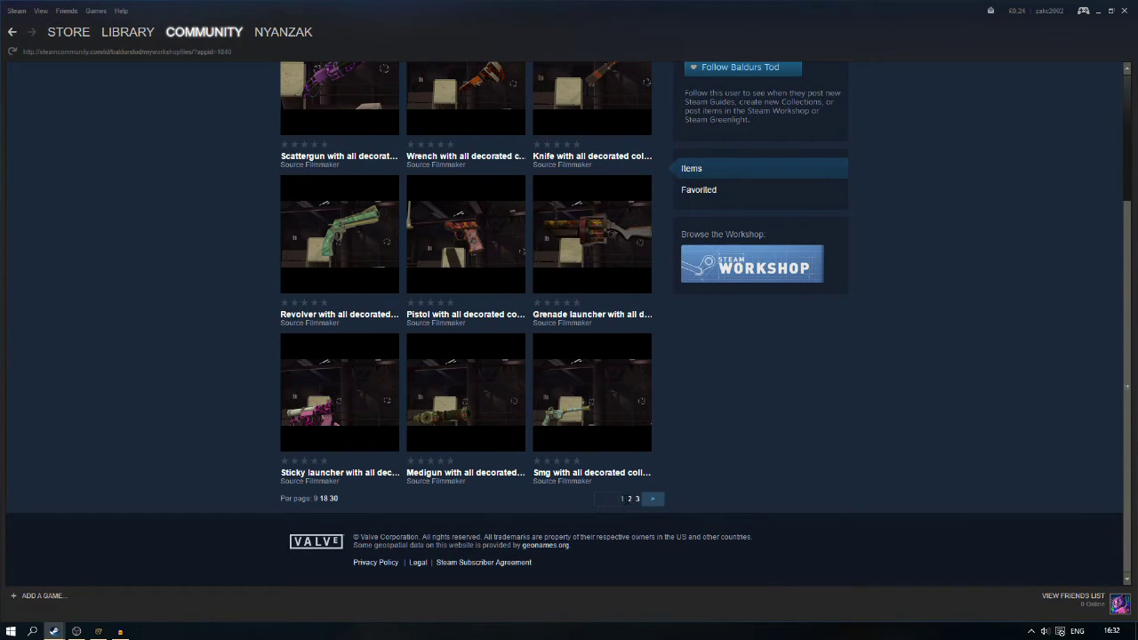
pyautogui.click(629, 499)
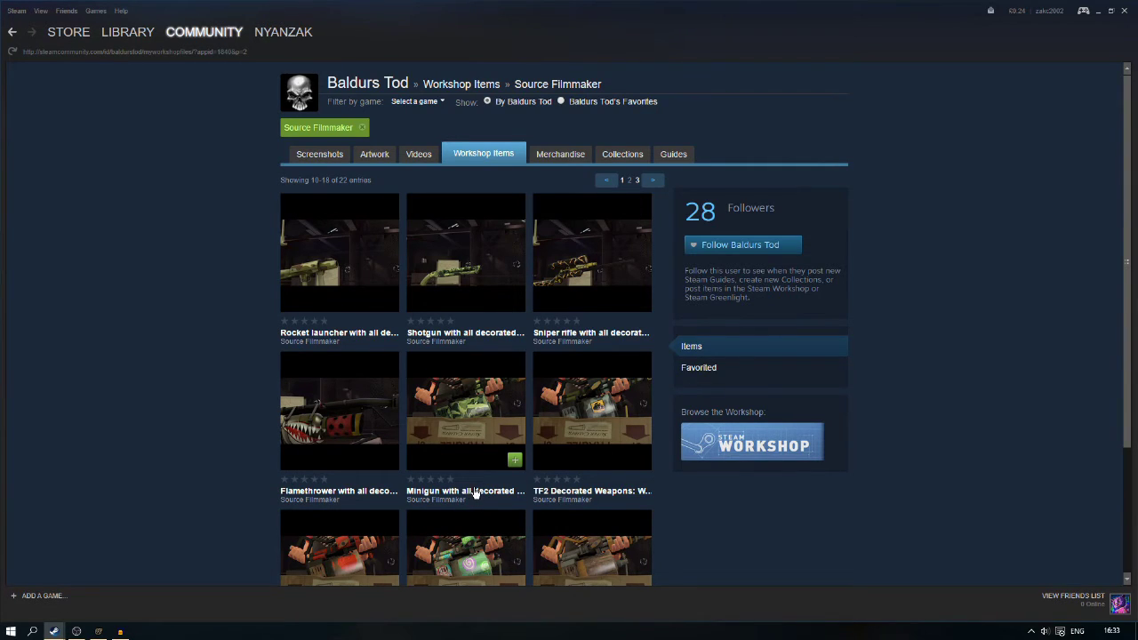
pyautogui.scroll(-3, 474, 496)
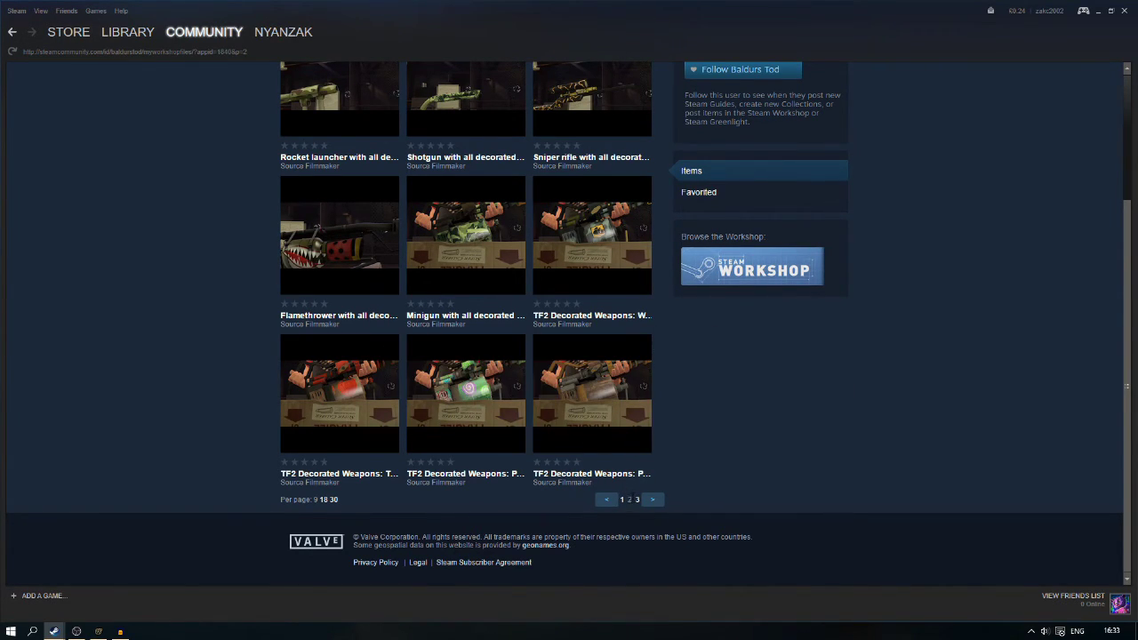
pyautogui.click(636, 499)
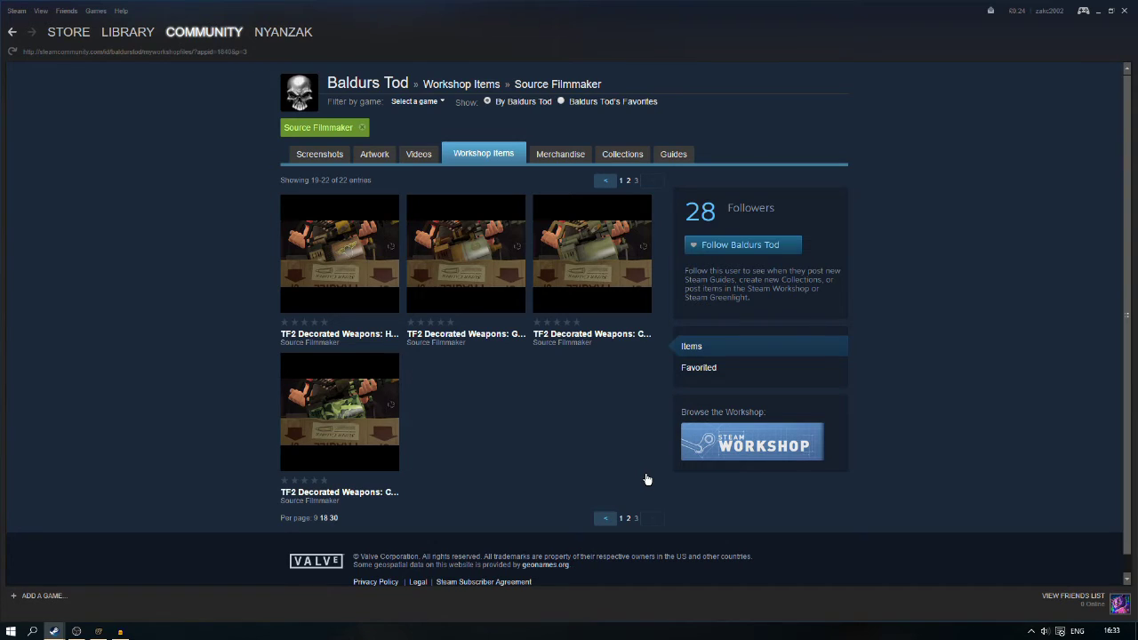
pyautogui.click(120, 631)
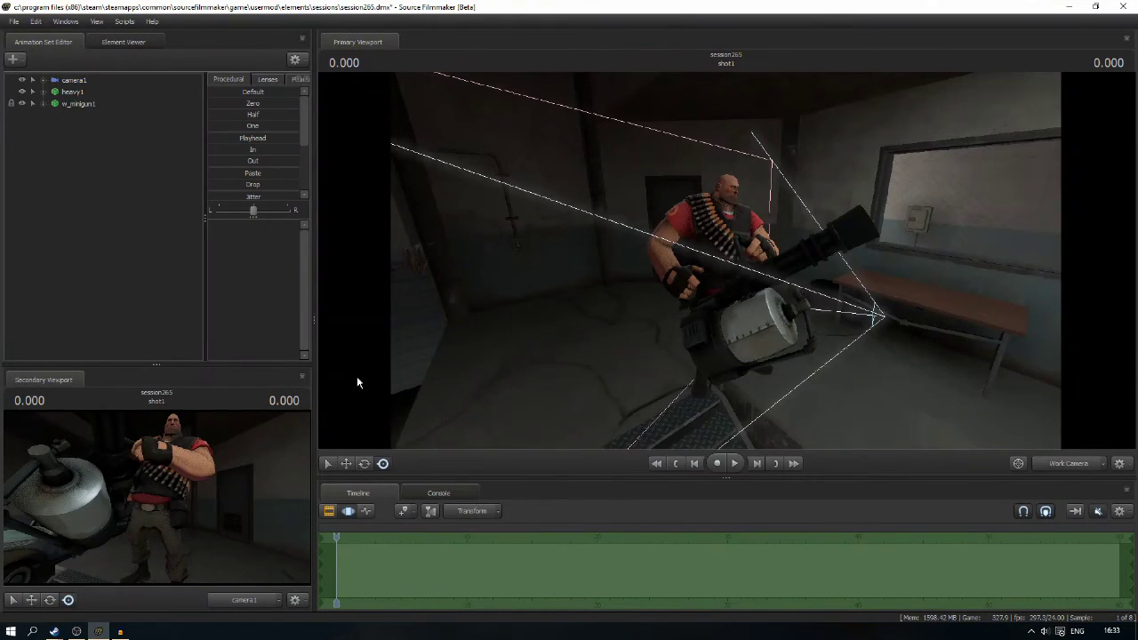